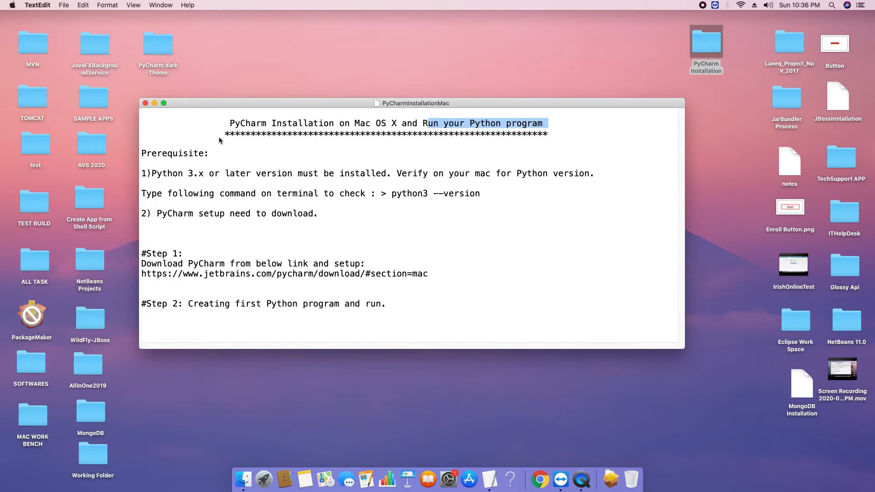
Read the Python 3.x prerequisite and its terminal version-check command in the PyCharm installation notes.
{"action": "left_click_drag", "start_coordinate": [214, 154], "coordinate": [206, 176]}
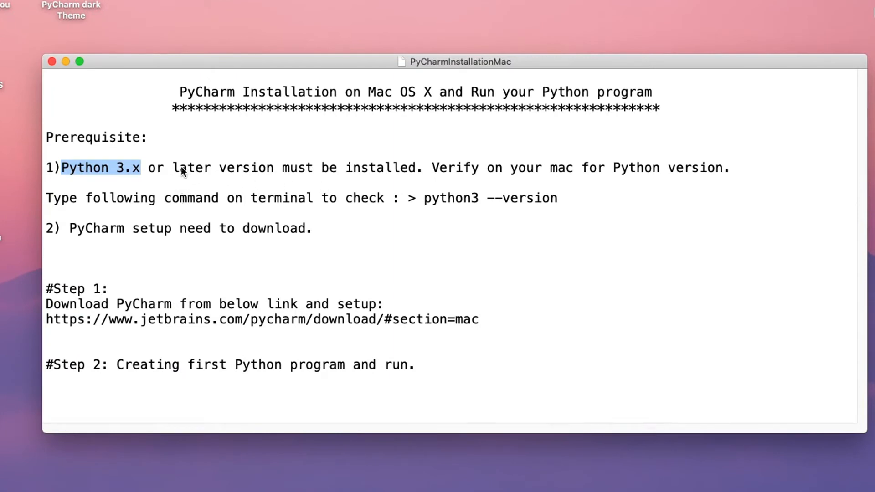
{"action": "mouse_move", "coordinate": [174, 168]}
{"action": "left_mouse_down"}
{"action": "mouse_move", "coordinate": [683, 182]}
{"action": "mouse_move", "coordinate": [707, 176]}
{"action": "left_mouse_up"}
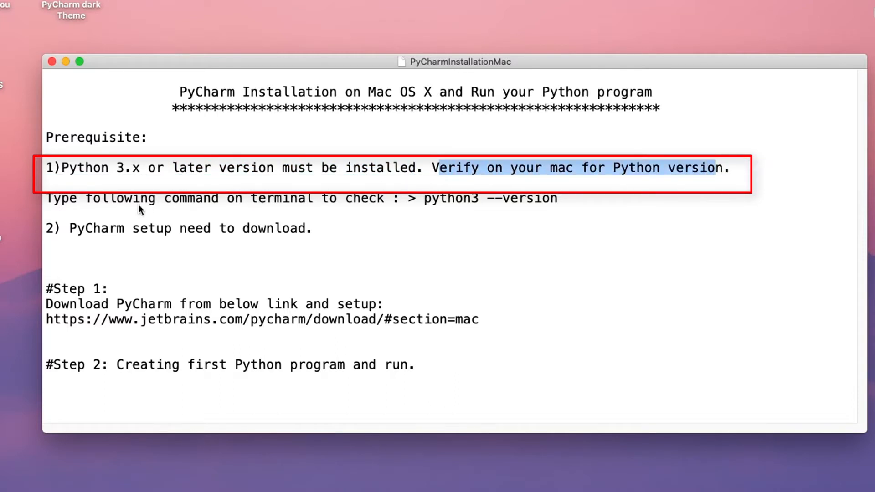
{"action": "left_click_drag", "start_coordinate": [70, 200], "coordinate": [205, 199]}
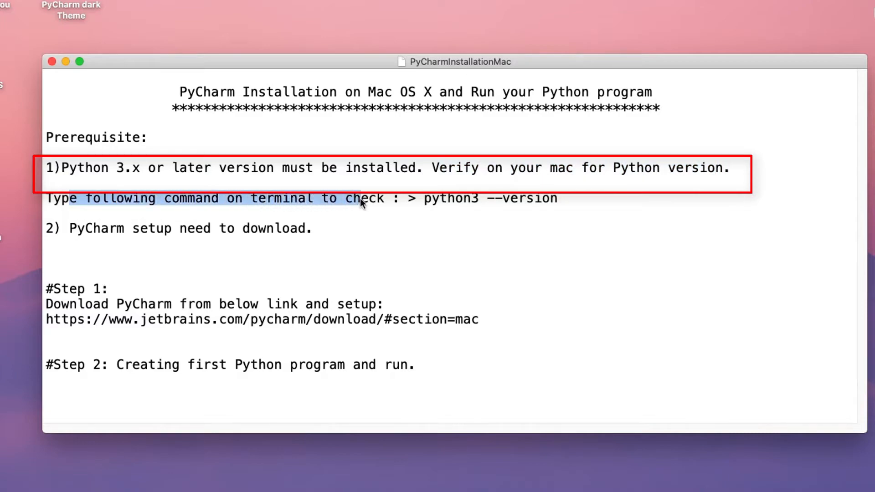
{"action": "left_click_drag", "start_coordinate": [360, 200], "coordinate": [480, 193]}
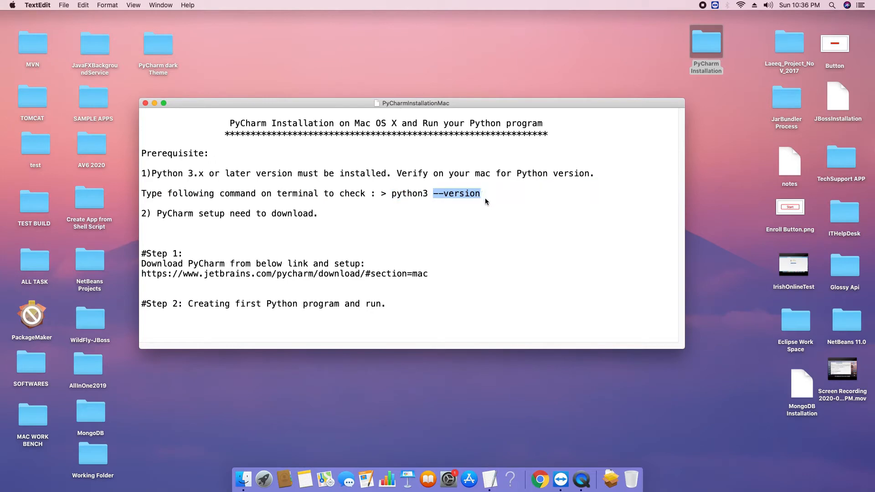
{"action": "left_click", "coordinate": [407, 200]}
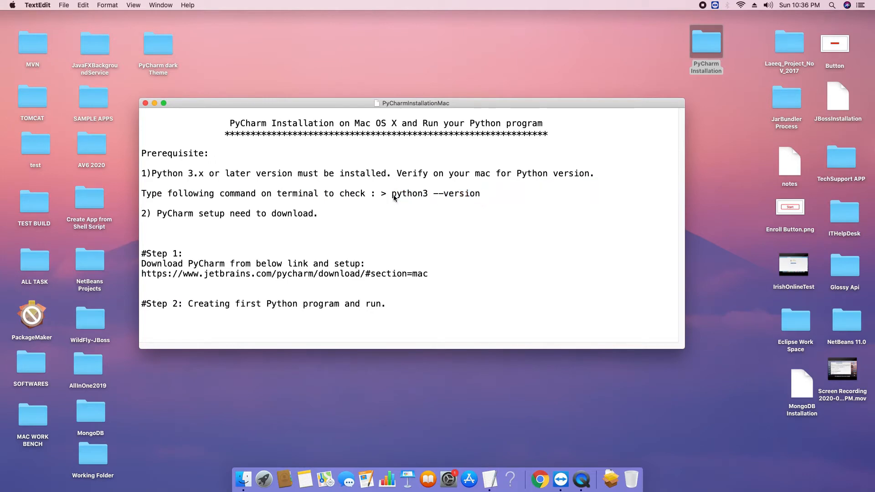
{"action": "left_click_drag", "start_coordinate": [392, 195], "coordinate": [481, 195]}
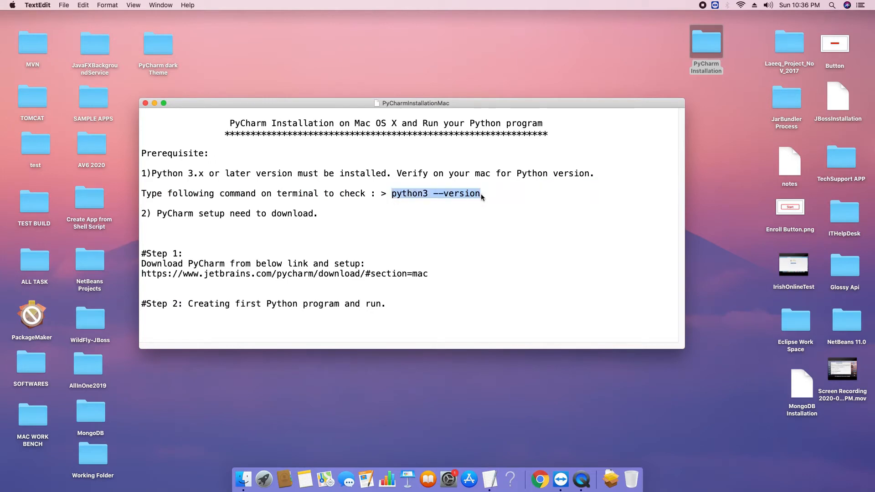
Launch Terminal and place its window so the python3 --version line in the notes stays readable.
{"action": "left_click", "coordinate": [831, 6]}
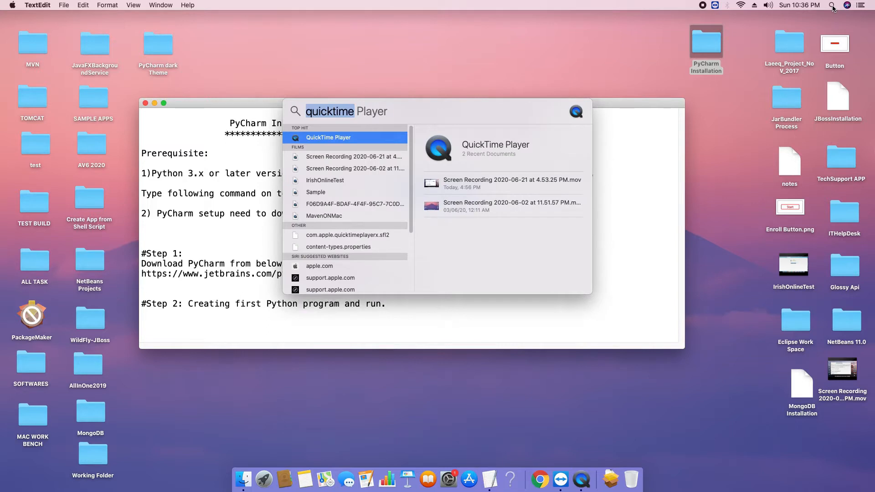
{"action": "key", "text": "BackSpace"}
{"action": "type", "text": "terminal"}
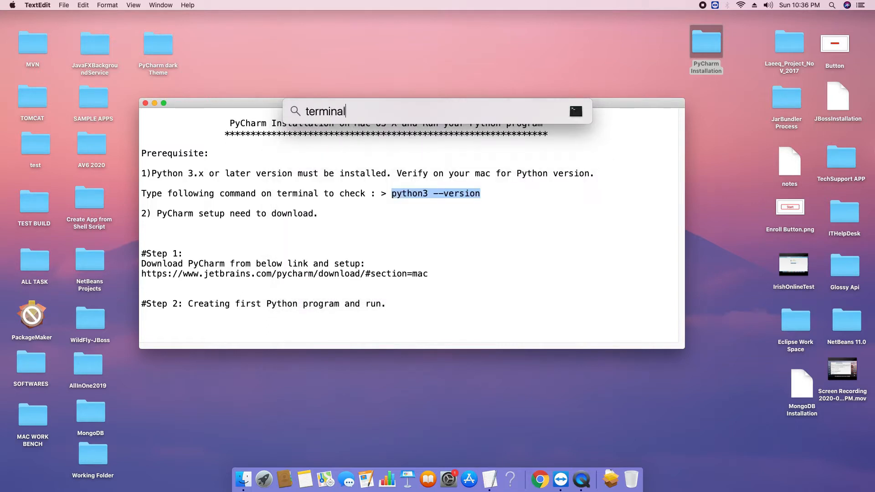
{"action": "key", "text": "Return"}
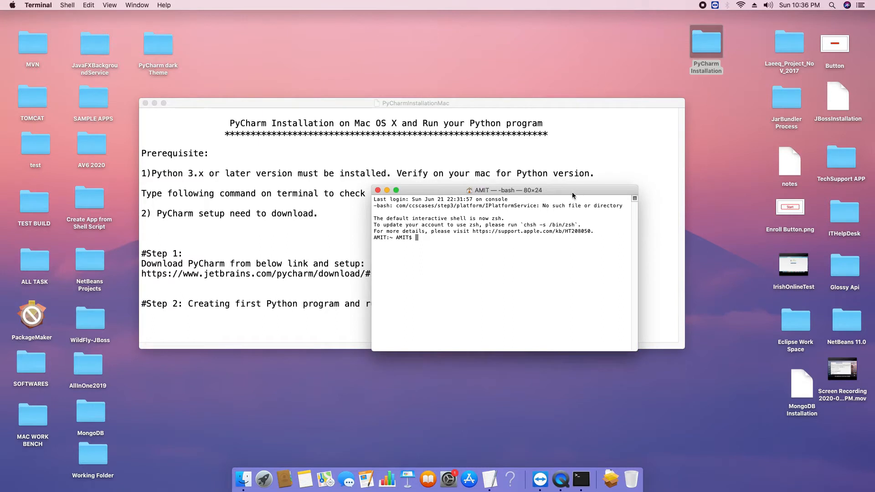
{"action": "left_click_drag", "start_coordinate": [573, 193], "coordinate": [653, 217]}
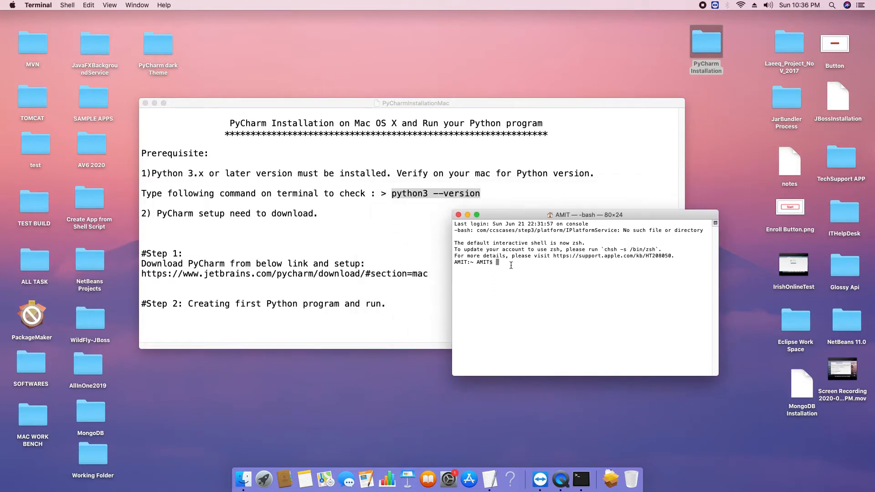
Check the installed Python release by running python3 --version, and close the Terminal window.
{"action": "type", "text": "python --version"}
{"action": "key", "text": "Left"}
{"action": "key", "text": "Left"}
{"action": "key", "text": "Left"}
{"action": "key", "text": "Left"}
{"action": "key", "text": "Left"}
{"action": "key", "text": "Left"}
{"action": "key", "text": "Left"}
{"action": "key", "text": "Left"}
{"action": "key", "text": "Left"}
{"action": "key", "text": "Left"}
{"action": "key", "text": "Left"}
{"action": "key", "text": "Right"}
{"action": "type", "text": "3"}
{"action": "key", "text": "Right"}
{"action": "key", "text": "Right"}
{"action": "key", "text": "Right"}
{"action": "key", "text": "Right"}
{"action": "key", "text": "Right"}
{"action": "key", "text": "Right"}
{"action": "key", "text": "Right"}
{"action": "key", "text": "Right"}
{"action": "key", "text": "Right"}
{"action": "key", "text": "Right"}
{"action": "key", "text": "Return"}
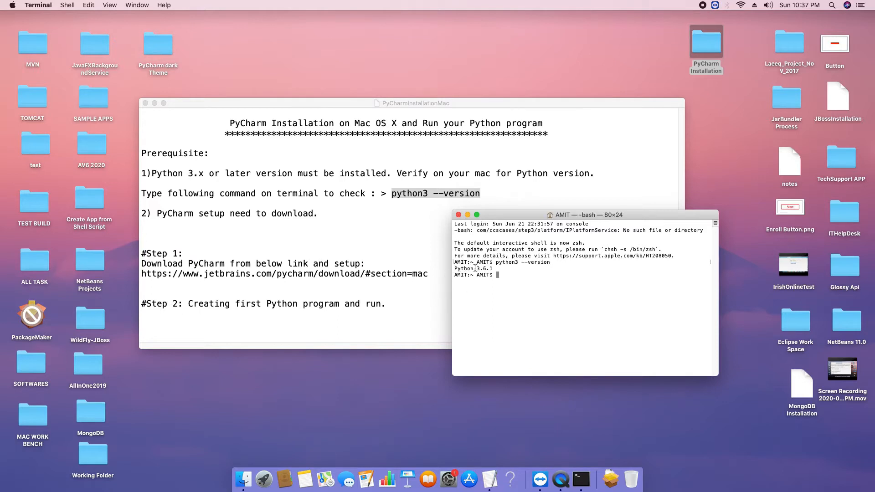
{"action": "left_click_drag", "start_coordinate": [492, 269], "coordinate": [451, 268]}
{"action": "left_click", "coordinate": [458, 215]}
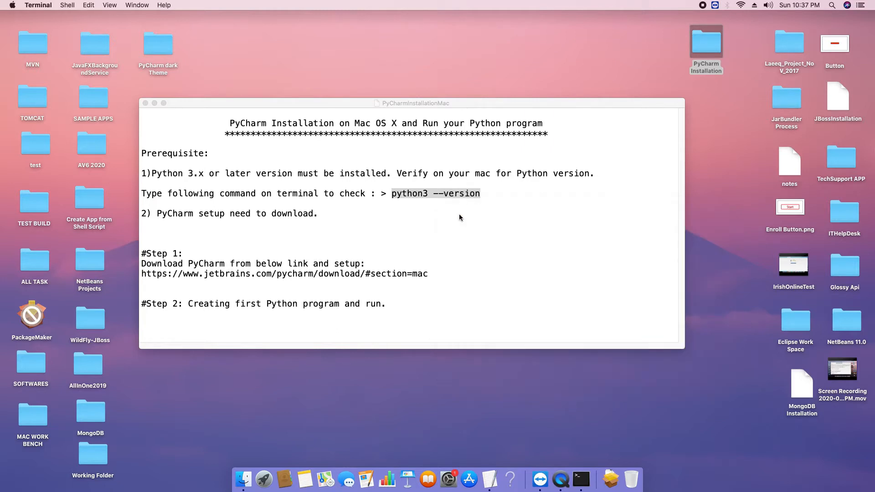
Read the PyCharm setup prerequisite and the Step 1 and Step 2 headings in the notes.
{"action": "left_click", "coordinate": [332, 214]}
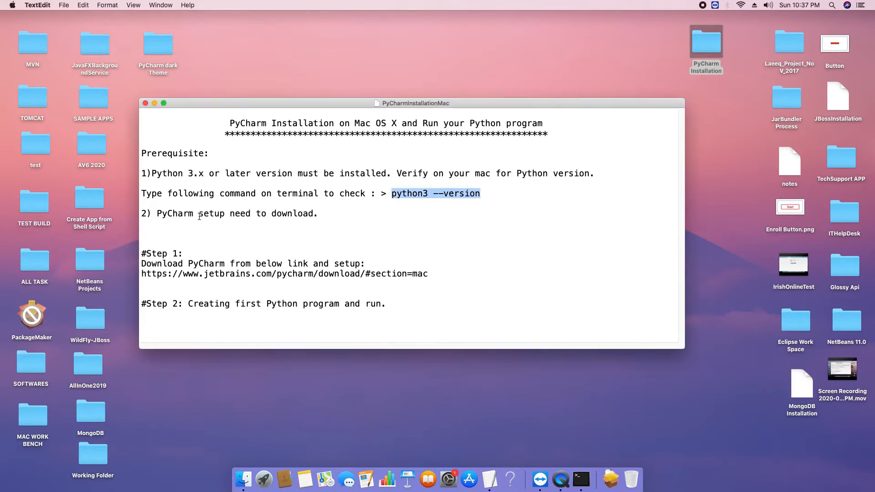
{"action": "left_click_drag", "start_coordinate": [145, 213], "coordinate": [317, 215]}
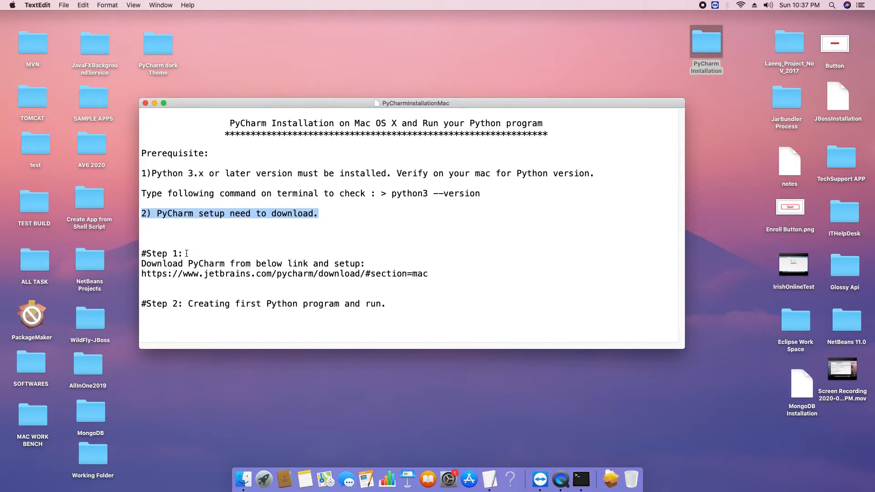
{"action": "left_click_drag", "start_coordinate": [184, 253], "coordinate": [140, 254]}
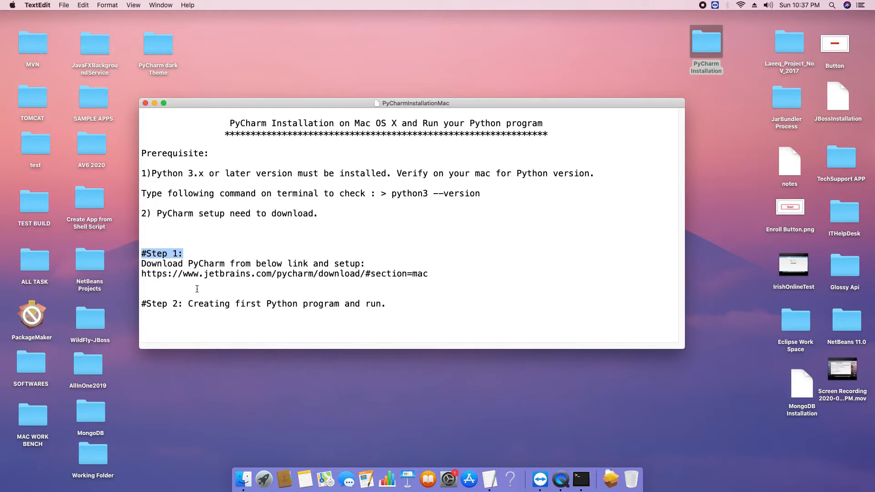
{"action": "left_click_drag", "start_coordinate": [192, 303], "coordinate": [391, 305]}
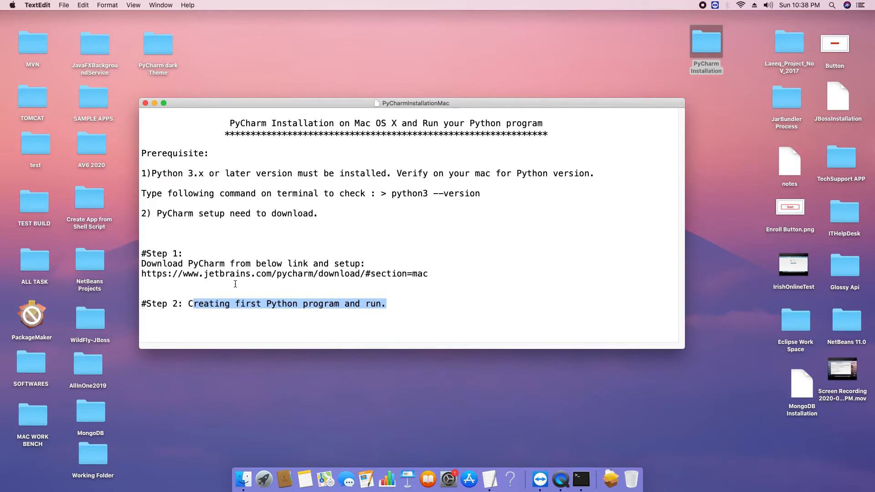
{"action": "left_click_drag", "start_coordinate": [142, 274], "coordinate": [429, 276]}
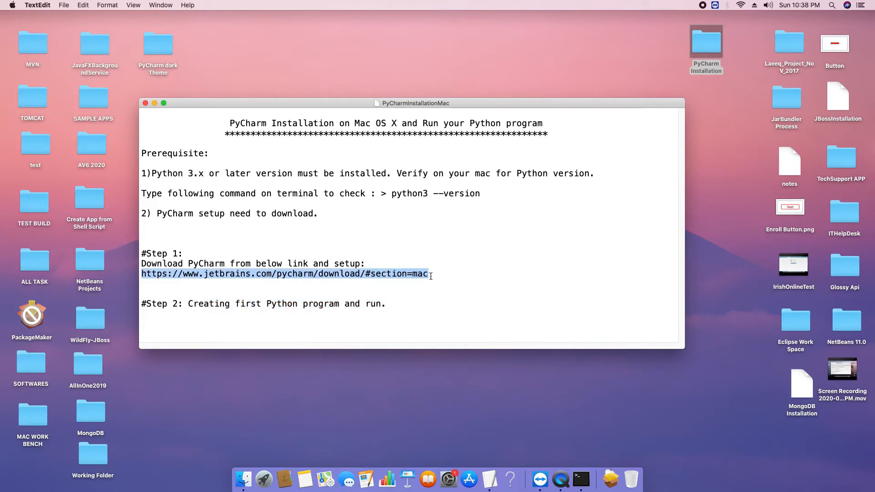
{"action": "key", "text": "super+c"}
{"action": "left_click", "coordinate": [831, 5]}
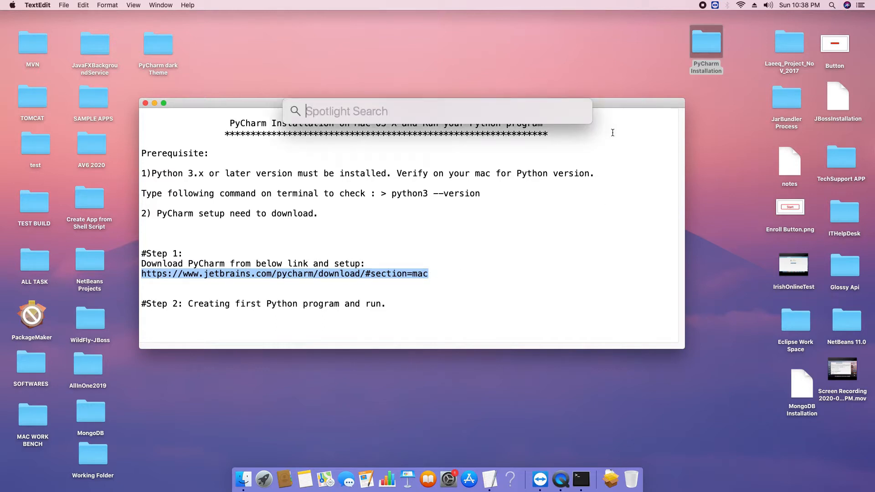
{"action": "type", "text": "chrome"}
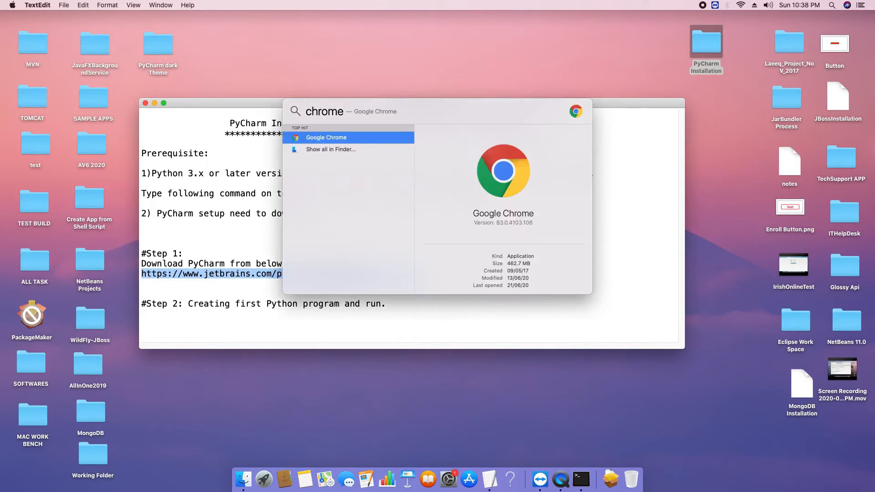
{"action": "key", "text": "Return"}
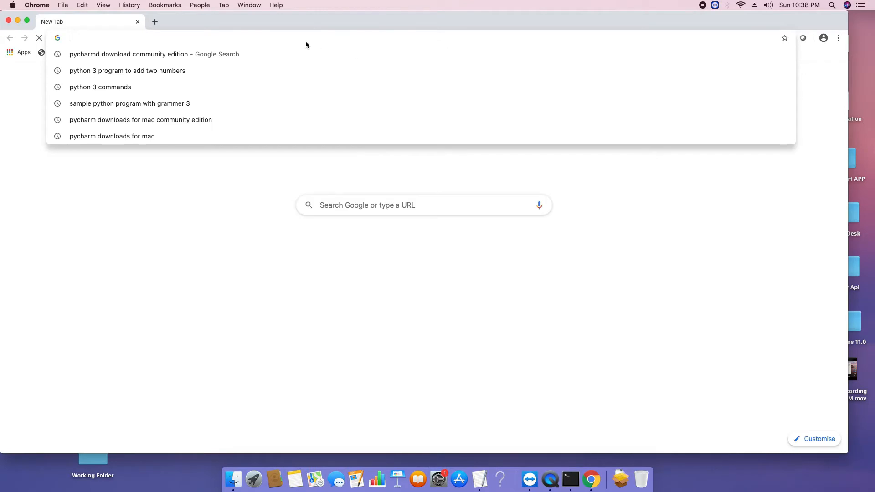
{"action": "key", "text": "super+v"}
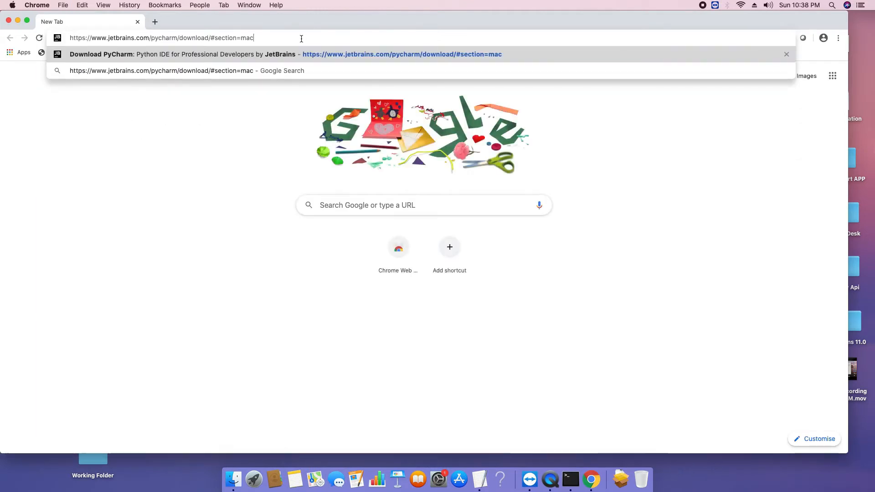
{"action": "key", "text": "Return"}
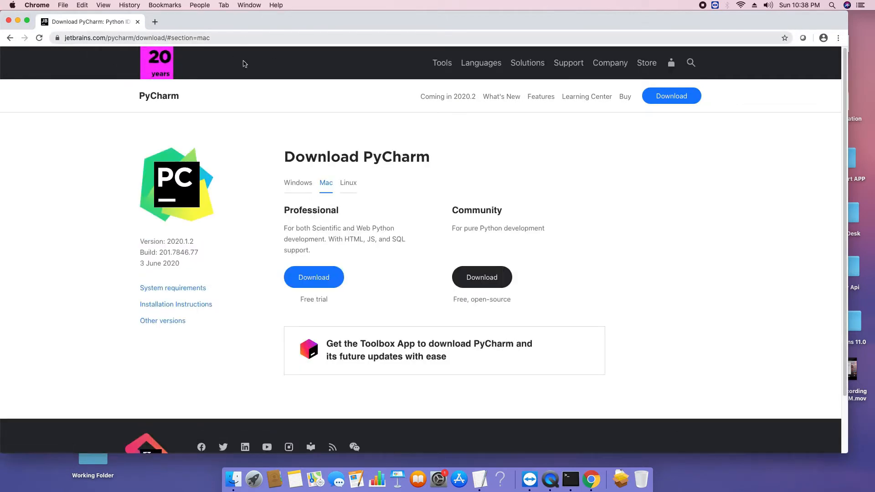
Compare the Professional and Community editions of PyCharm for Mac on the download page.
{"action": "left_click_drag", "start_coordinate": [283, 156], "coordinate": [429, 154]}
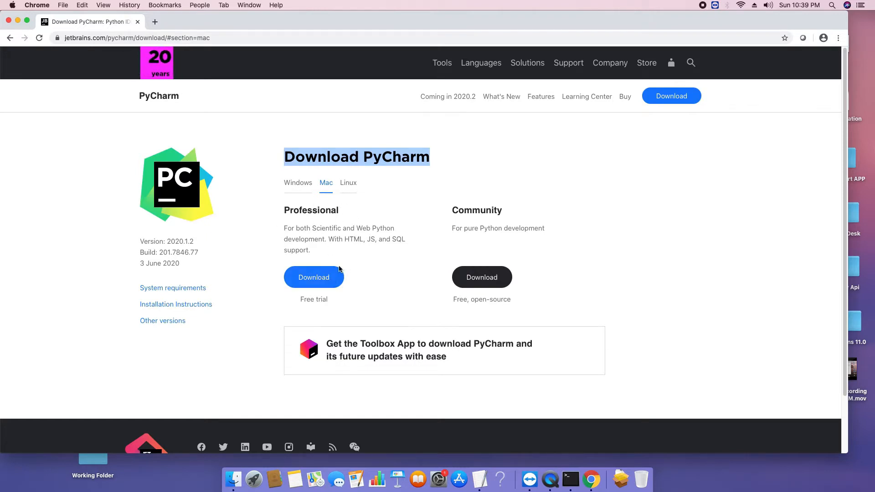
{"action": "left_click_drag", "start_coordinate": [301, 301], "coordinate": [330, 302]}
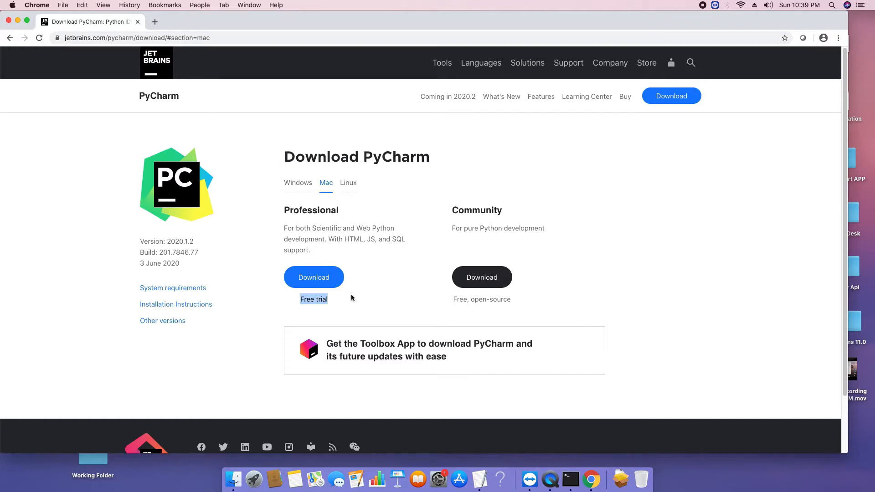
{"action": "left_click_drag", "start_coordinate": [452, 209], "coordinate": [516, 216]}
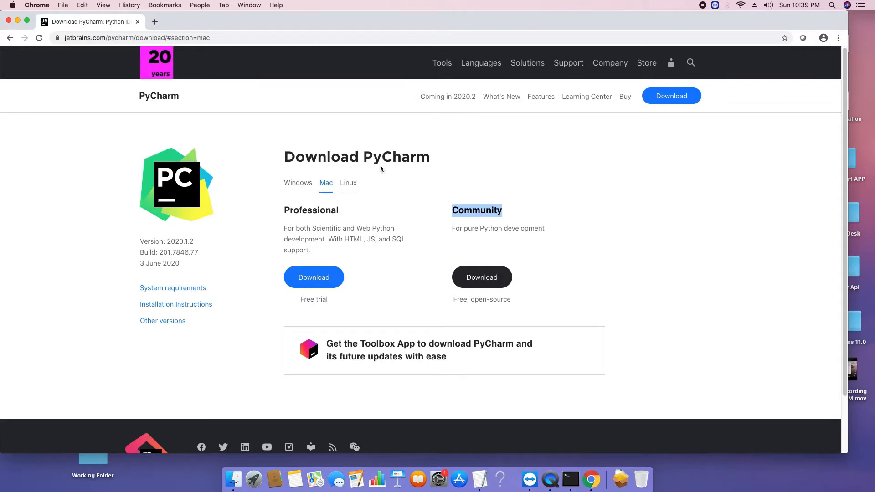
{"action": "left_click_drag", "start_coordinate": [294, 156], "coordinate": [430, 155]}
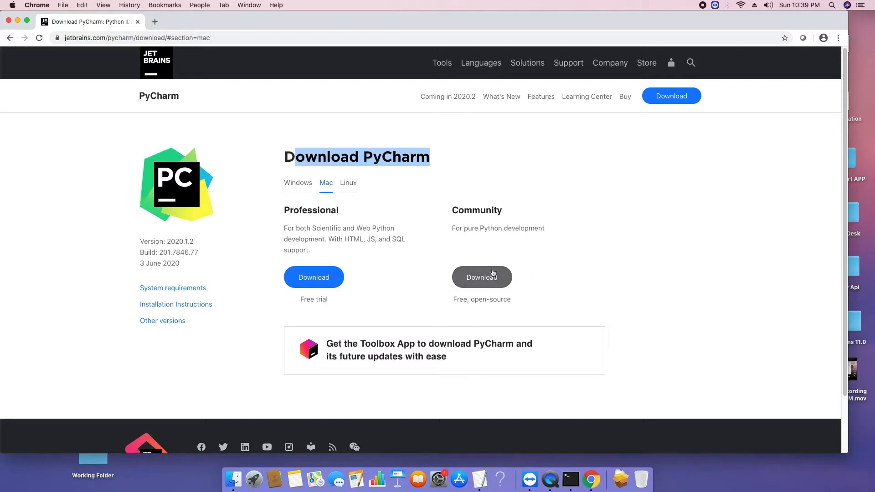
{"action": "left_click_drag", "start_coordinate": [452, 228], "coordinate": [544, 231]}
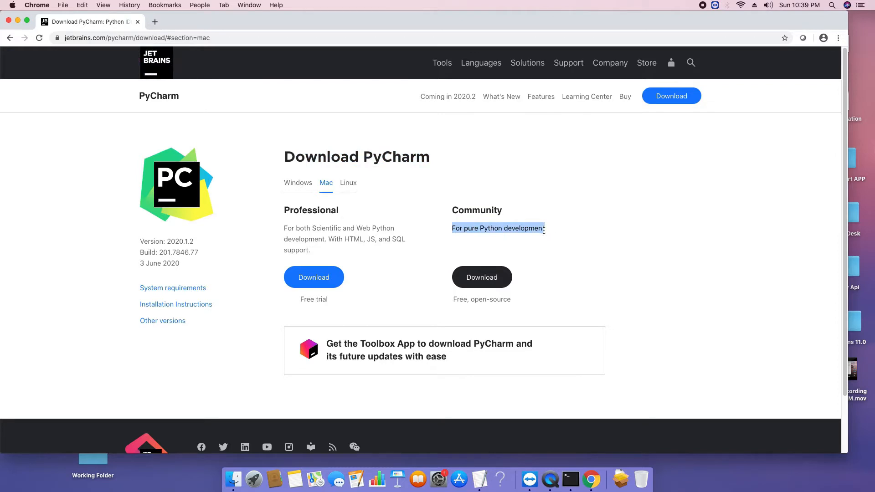
Start downloading the free PyCharm Community edition for Mac and dismiss the browser's download bar.
{"action": "left_click", "coordinate": [479, 283]}
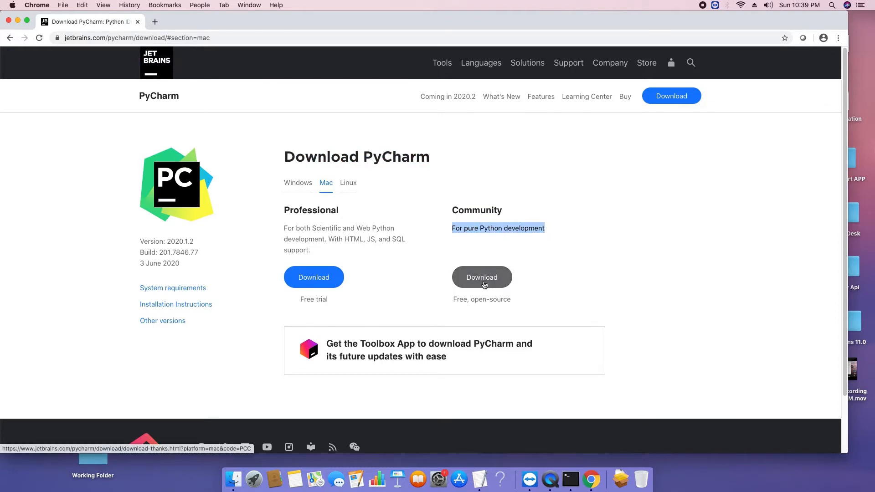
{"action": "left_click", "coordinate": [487, 278]}
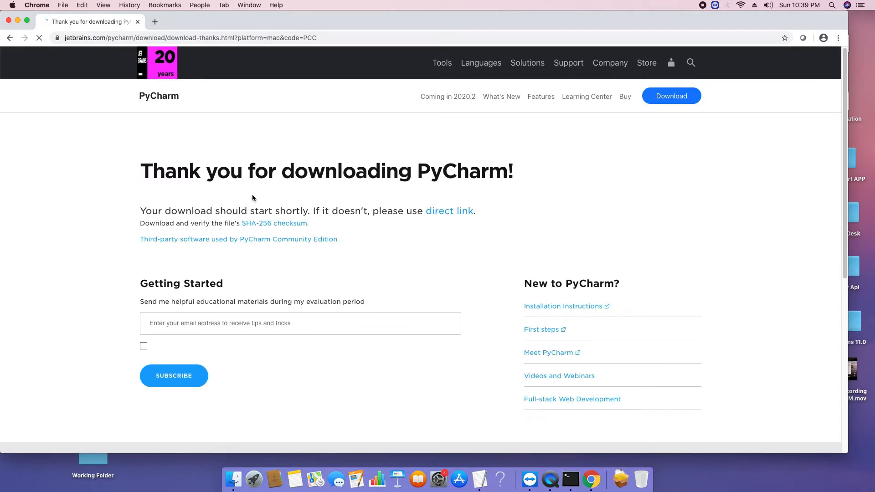
{"action": "left_click_drag", "start_coordinate": [148, 173], "coordinate": [518, 170]}
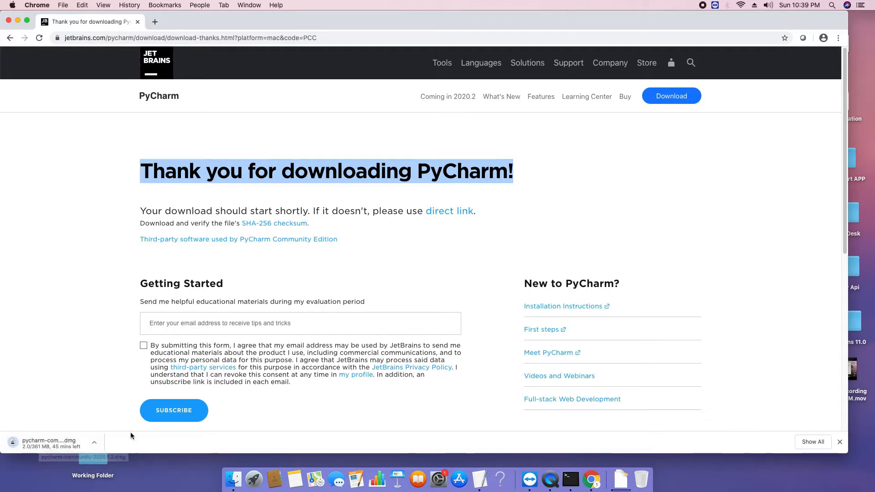
{"action": "left_click", "coordinate": [840, 443]}
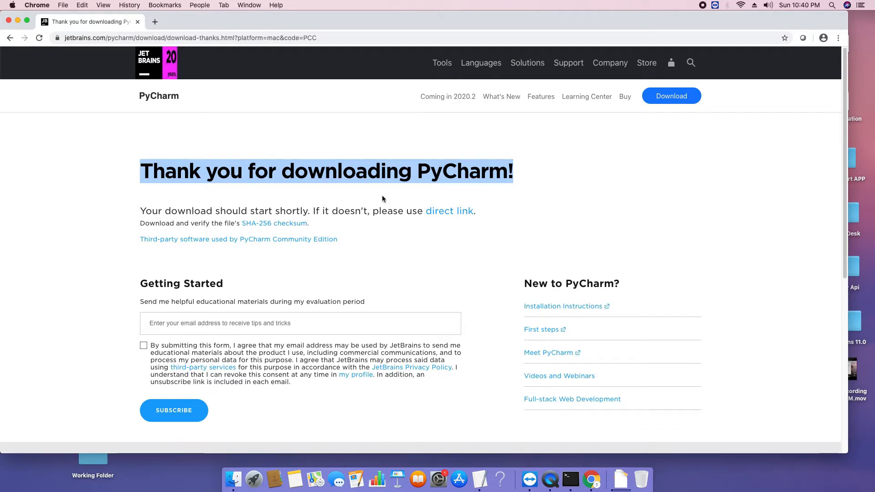
Minimize Chrome, open the PyCharm Installation folder in Finder and select pycharm-edu-2020.1.1.dmg.
{"action": "left_click", "coordinate": [18, 20]}
{"action": "left_click", "coordinate": [709, 40]}
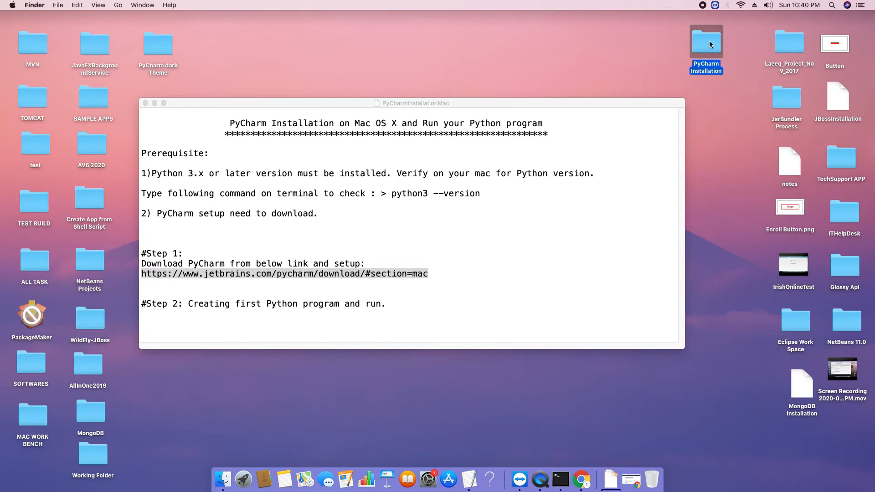
{"action": "double_click", "coordinate": [709, 40]}
{"action": "left_click_drag", "start_coordinate": [493, 31], "coordinate": [484, 81]}
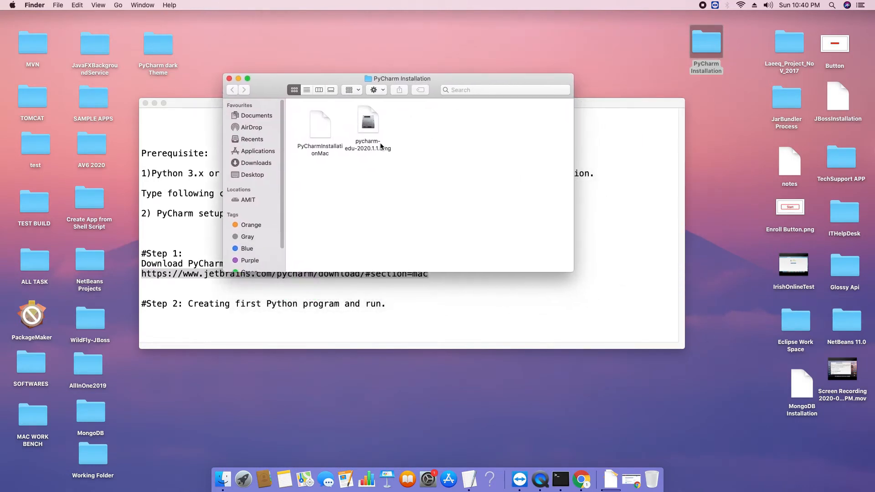
{"action": "left_click", "coordinate": [371, 132]}
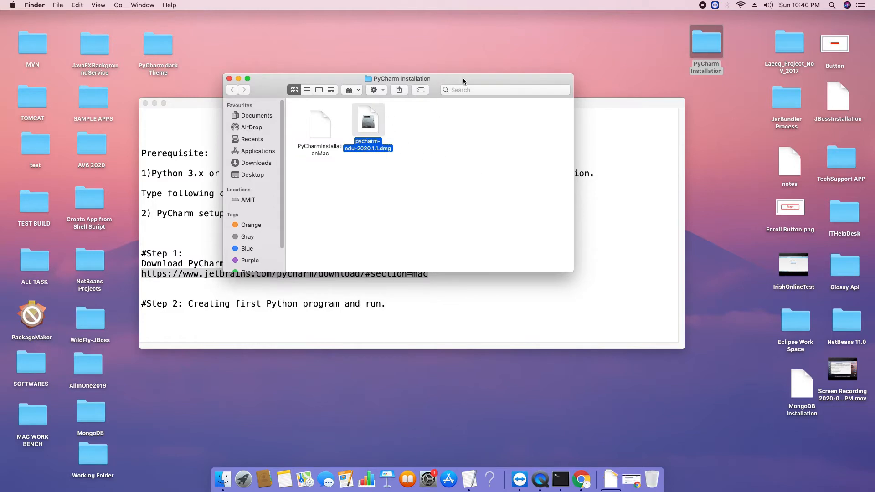
{"action": "left_click_drag", "start_coordinate": [463, 81], "coordinate": [577, 71]}
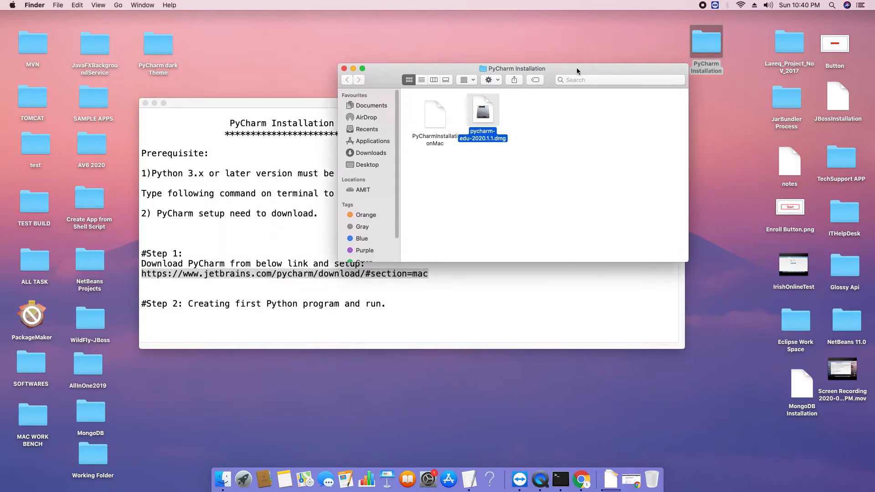
Open pycharm-edu-2020.1.1.dmg and copy PyCharm Edu into the Applications folder.
{"action": "double_click", "coordinate": [483, 115]}
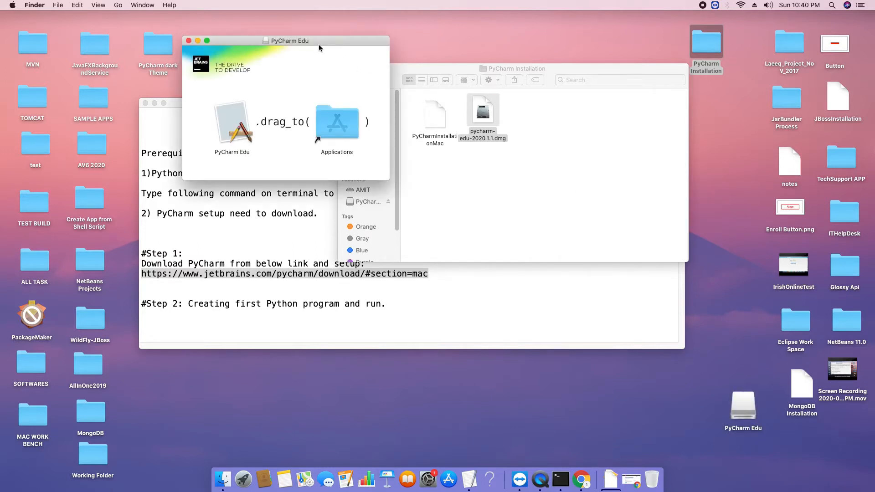
{"action": "left_click_drag", "start_coordinate": [318, 45], "coordinate": [469, 164]}
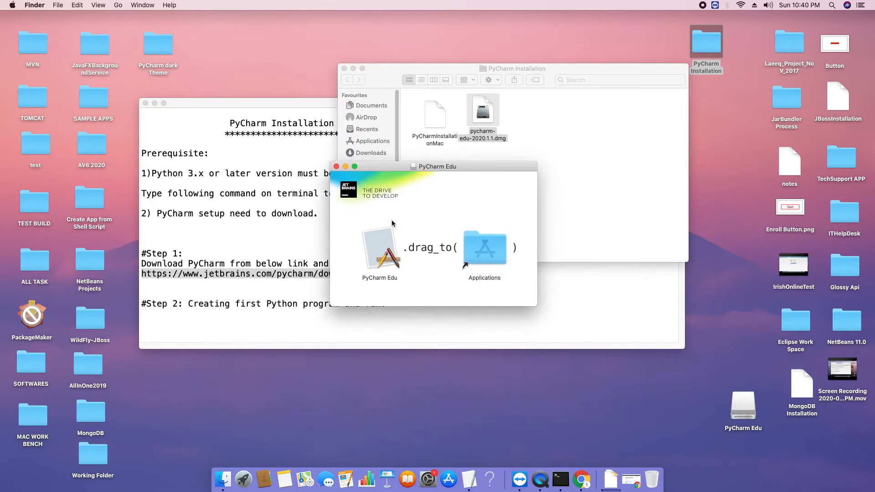
{"action": "left_click", "coordinate": [386, 255]}
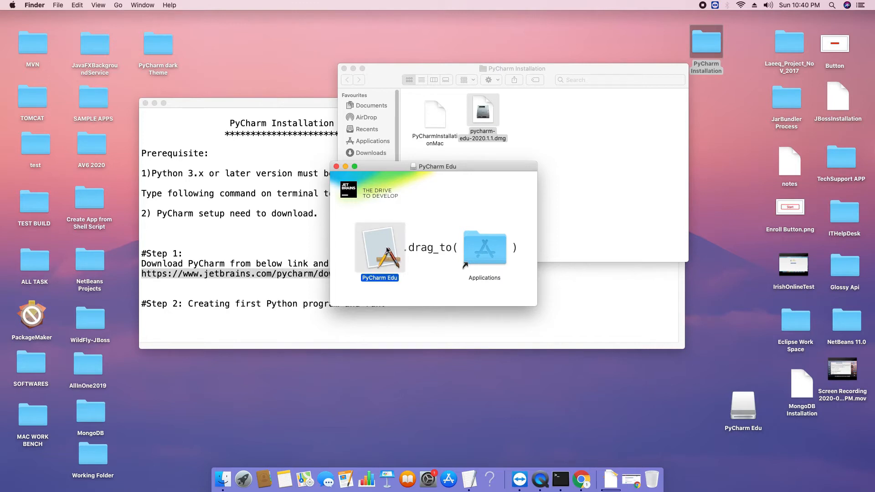
{"action": "left_click_drag", "start_coordinate": [381, 248], "coordinate": [486, 248]}
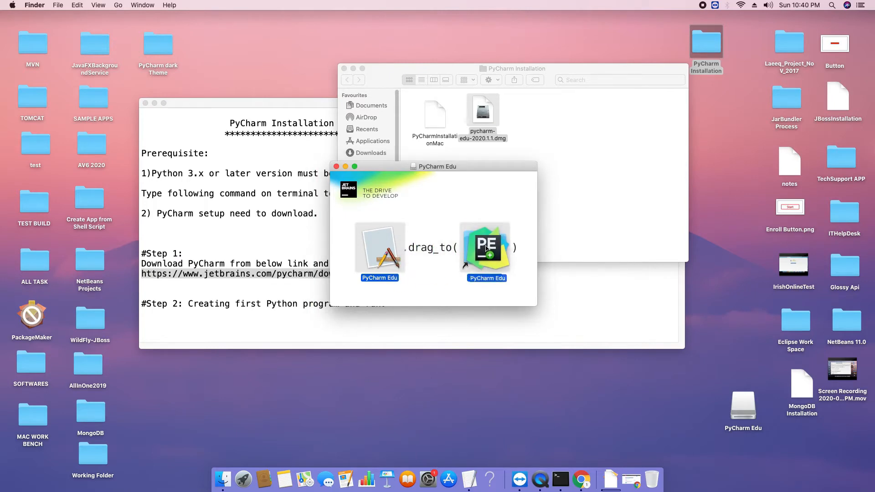
{"action": "left_click_drag", "start_coordinate": [486, 249], "coordinate": [679, 268]}
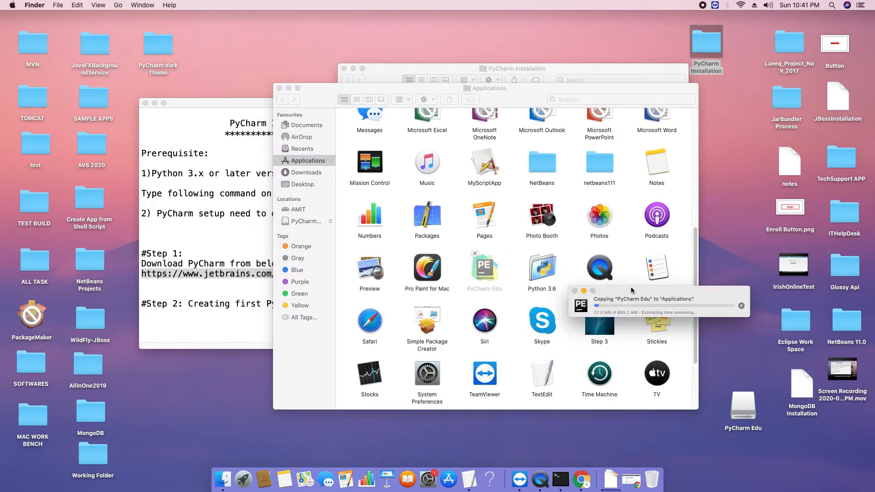
{"action": "left_click_drag", "start_coordinate": [632, 288], "coordinate": [492, 214]}
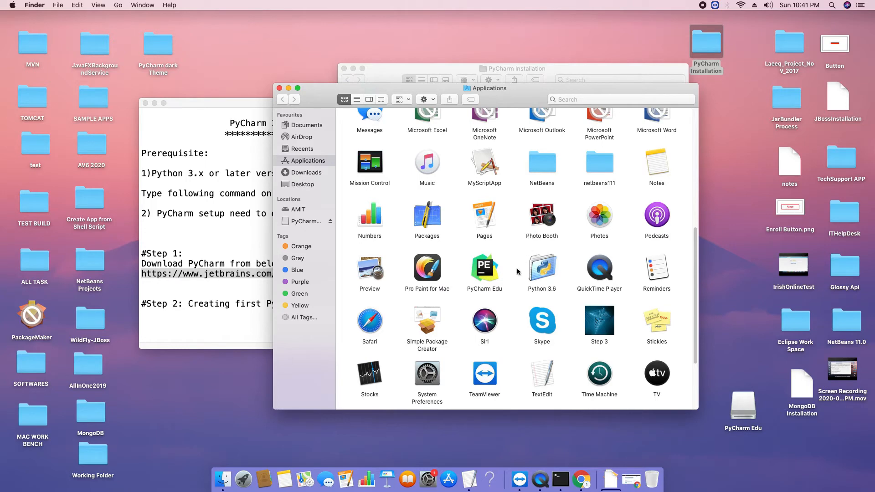
Select PyCharm Edu in the Applications folder and close the PyCharm Edu disk image window.
{"action": "left_click", "coordinate": [485, 274]}
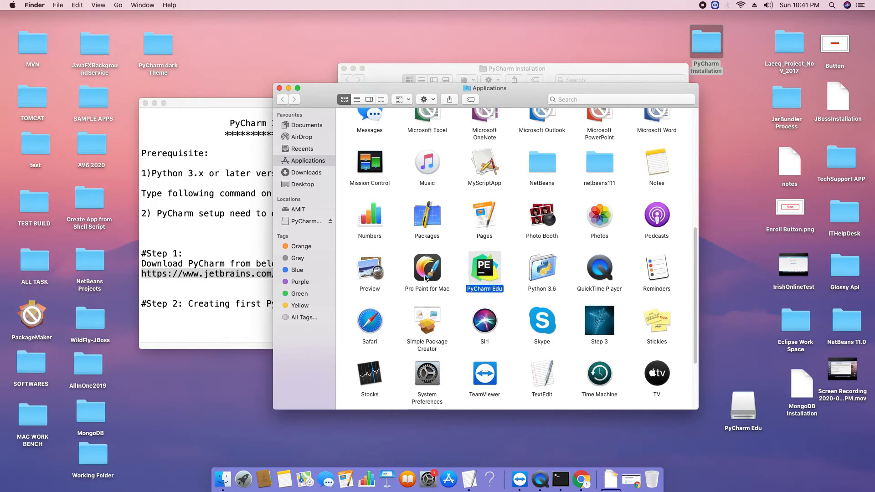
{"action": "left_click_drag", "start_coordinate": [524, 97], "coordinate": [521, 196]}
{"action": "left_click", "coordinate": [520, 168]}
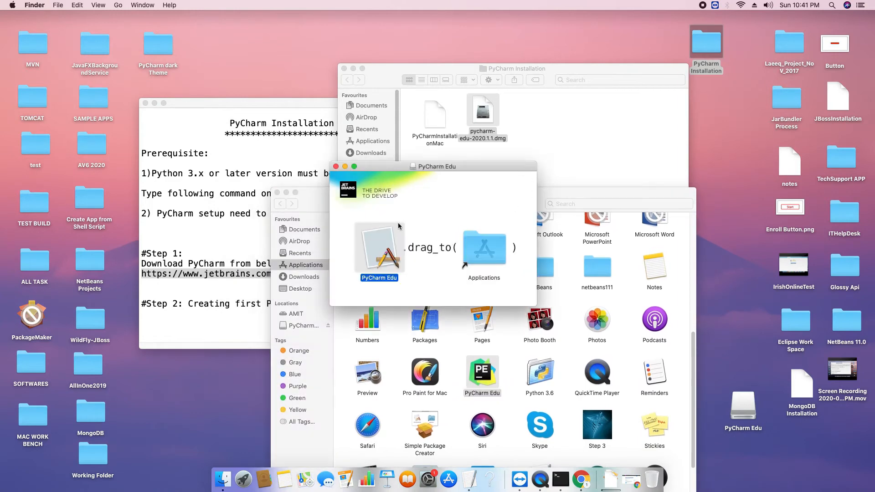
{"action": "left_click", "coordinate": [336, 166]}
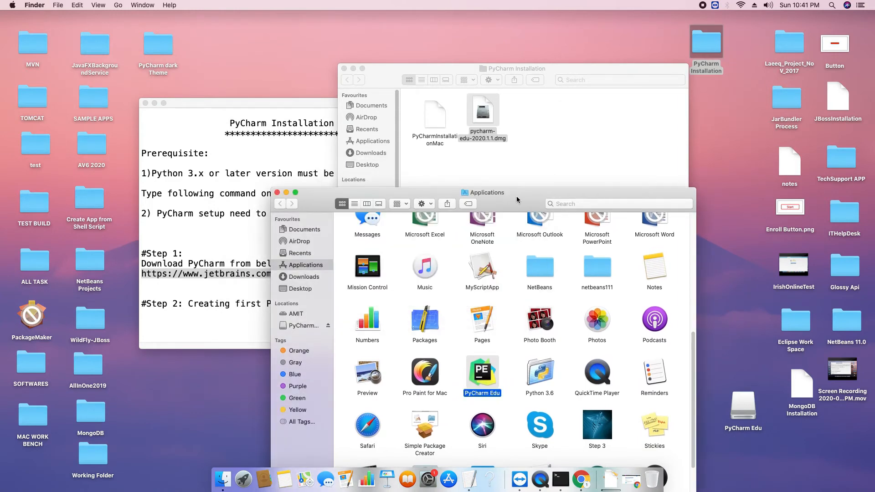
Enlarge the Applications window, locate PyCharm Edu and launch it.
{"action": "left_click_drag", "start_coordinate": [518, 199], "coordinate": [439, 58]}
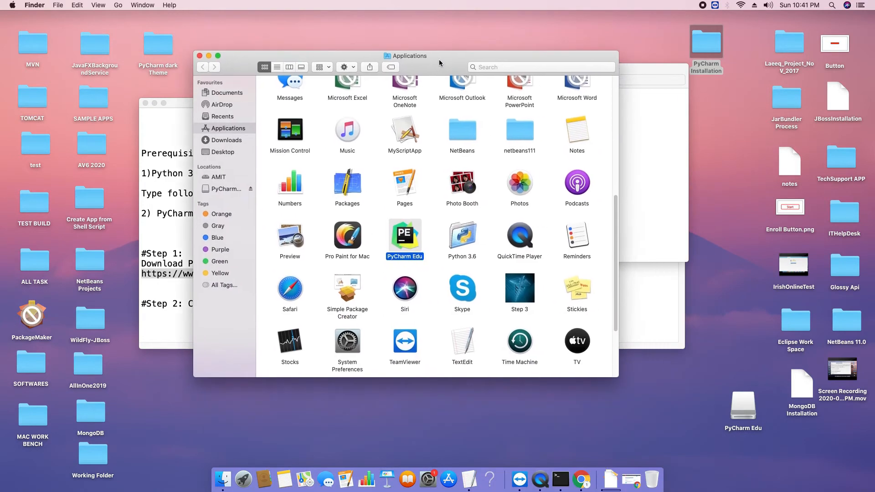
{"action": "left_click", "coordinate": [217, 56]}
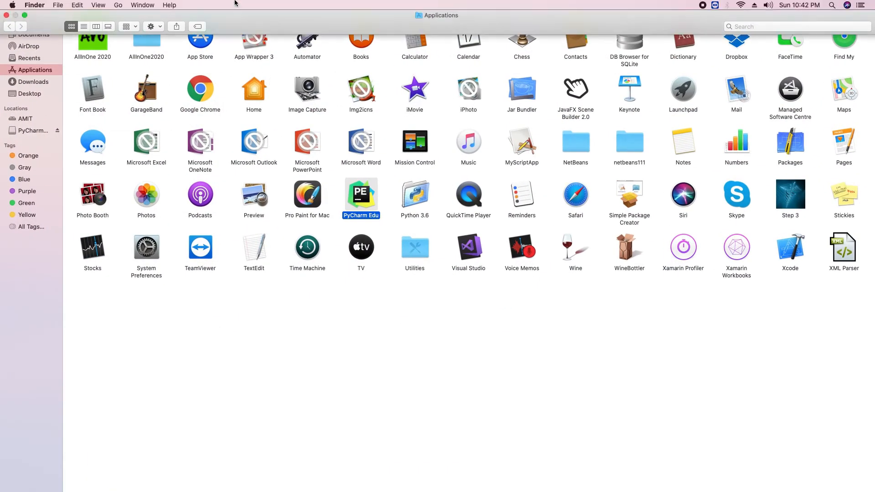
{"action": "left_click", "coordinate": [25, 15]}
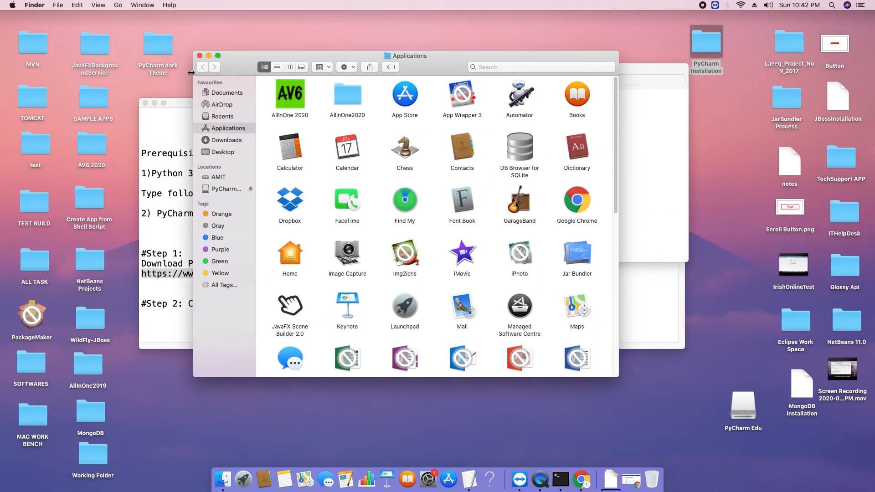
{"action": "left_click_drag", "start_coordinate": [191, 73], "coordinate": [88, 73]}
{"action": "double_click", "coordinate": [128, 57]}
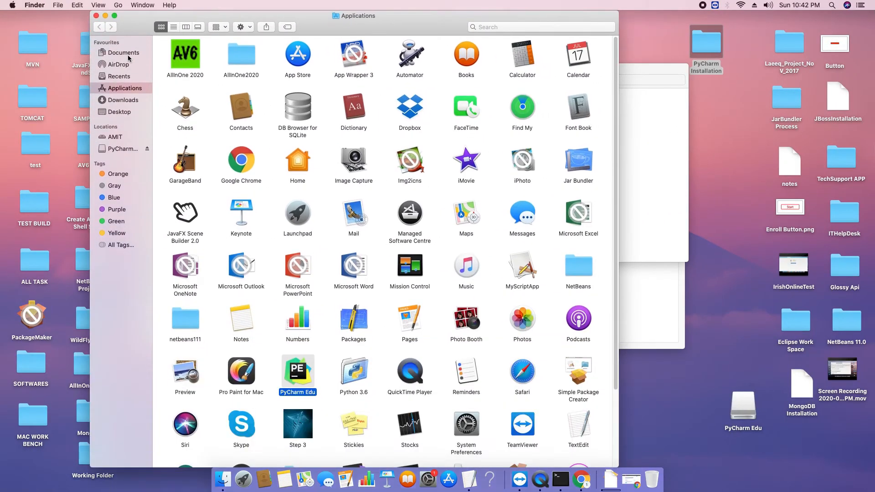
{"action": "scroll", "coordinate": [354, 188], "scroll_direction": "down", "scroll_amount": 2}
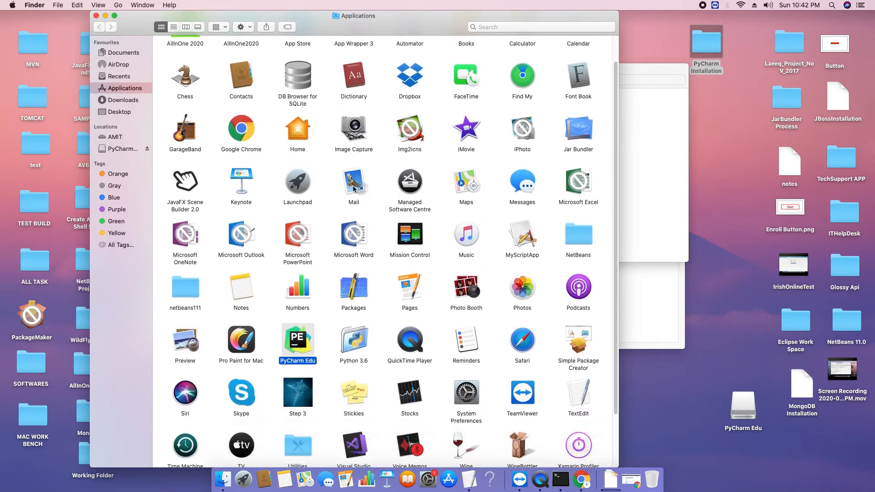
{"action": "scroll", "coordinate": [353, 188], "scroll_direction": "down", "scroll_amount": 3}
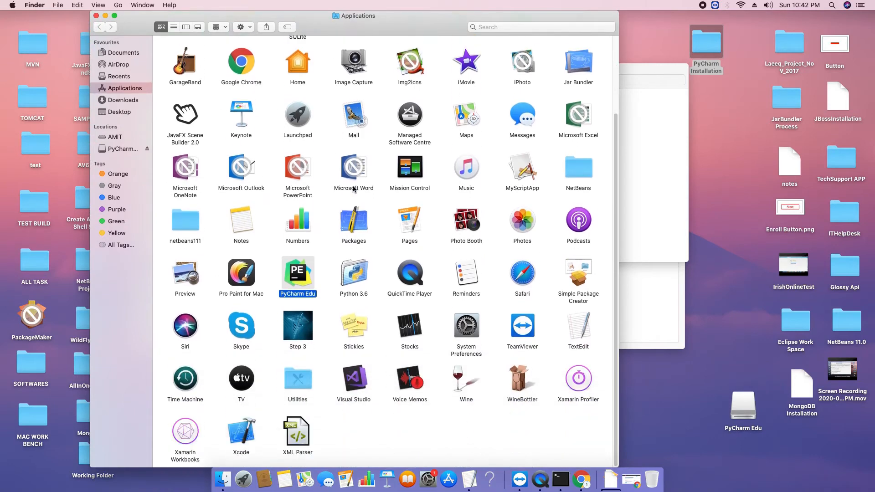
{"action": "double_click", "coordinate": [302, 278]}
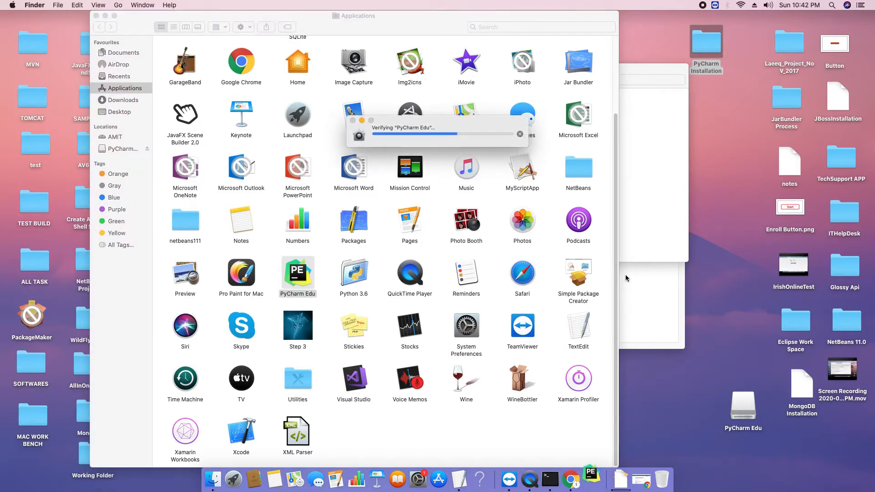
Highlight the line "#Step 2: Creating first Python program and run." in the notes and minimize the notes window.
{"action": "left_click", "coordinate": [655, 309]}
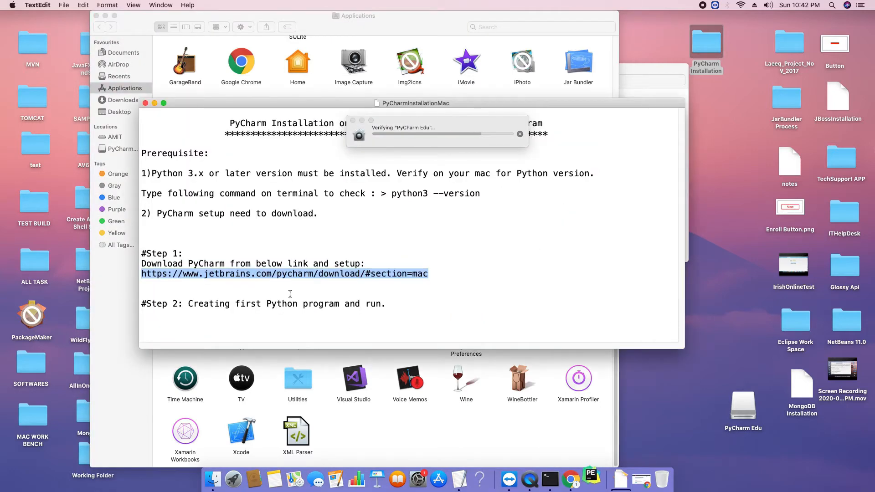
{"action": "left_click_drag", "start_coordinate": [141, 304], "coordinate": [390, 304]}
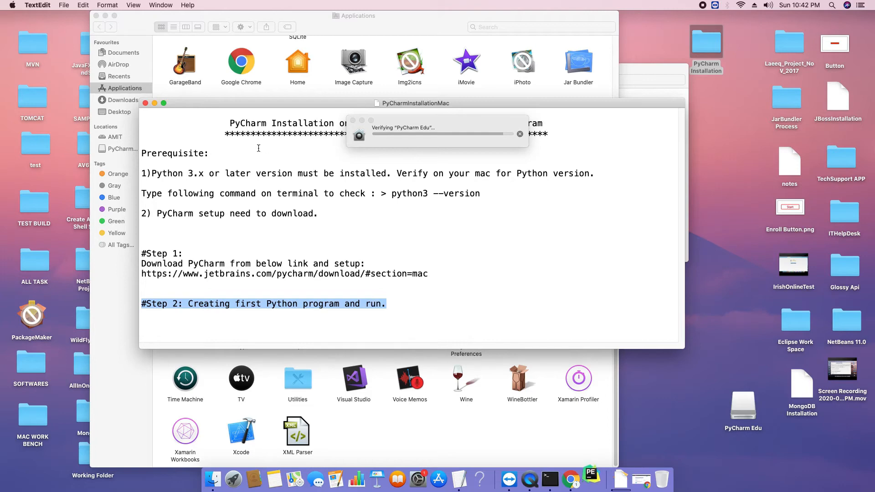
{"action": "left_click", "coordinate": [154, 103]}
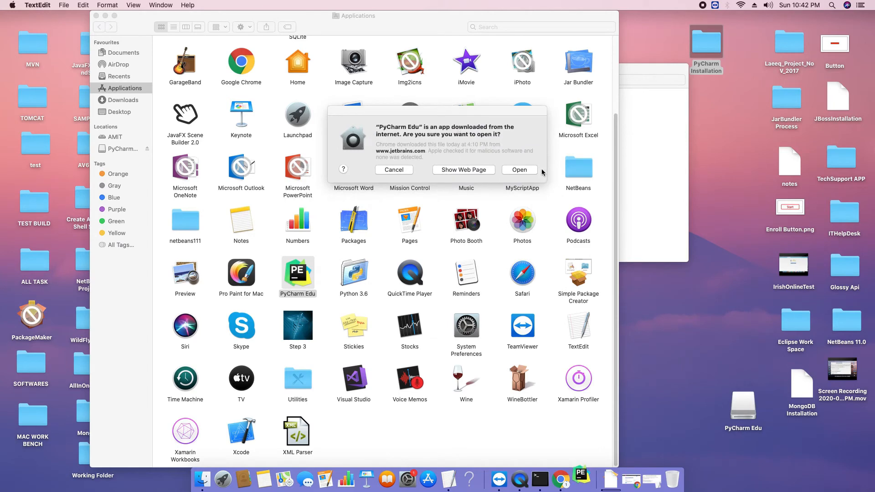
Allow the downloaded PyCharm Edu app to open and minimize the Applications and PyCharm Installation windows.
{"action": "left_click", "coordinate": [519, 170]}
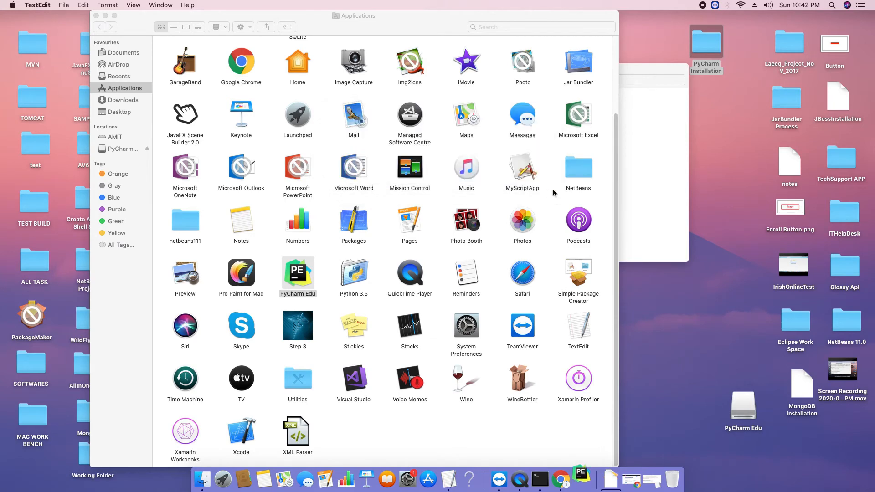
{"action": "left_click", "coordinate": [96, 16]}
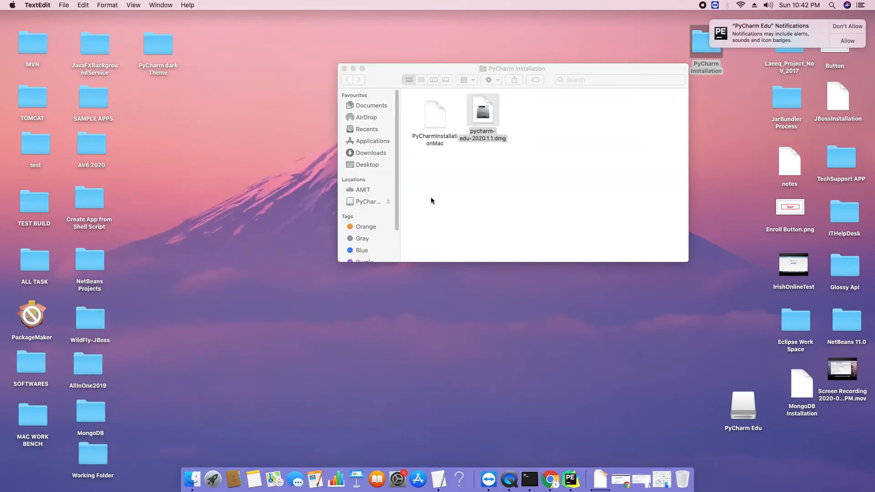
{"action": "left_click", "coordinate": [353, 68]}
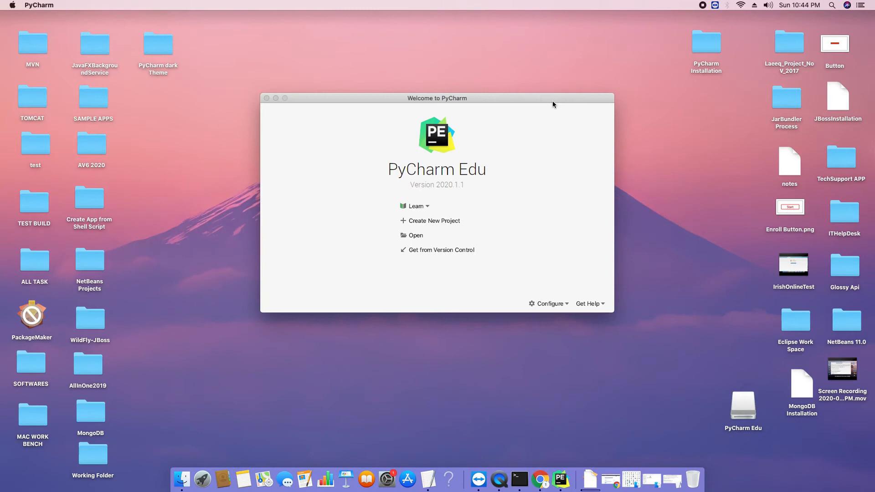
Start a new PyCharm project and name it PythonProject inside the PycharmProjects folder.
{"action": "mouse_move", "coordinate": [553, 101]}
{"action": "left_mouse_down"}
{"action": "mouse_move", "coordinate": [576, 107]}
{"action": "mouse_move", "coordinate": [515, 125]}
{"action": "mouse_move", "coordinate": [559, 92]}
{"action": "mouse_move", "coordinate": [550, 97]}
{"action": "left_mouse_up"}
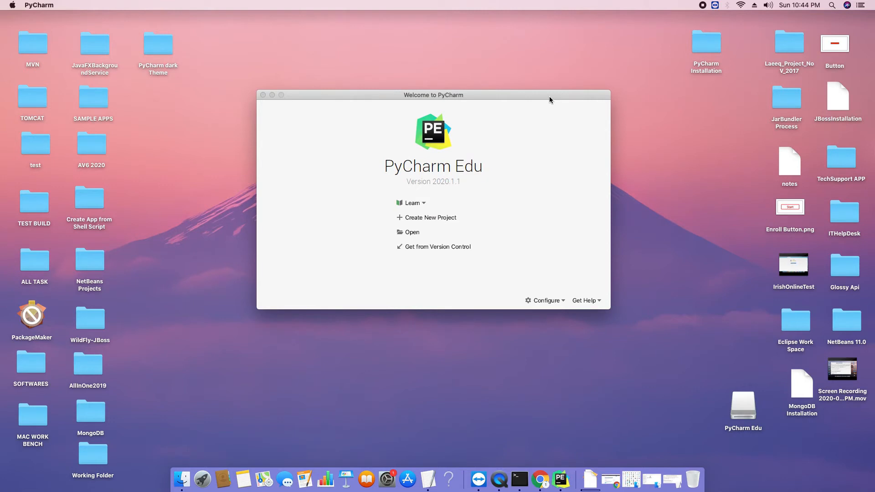
{"action": "left_click", "coordinate": [445, 219]}
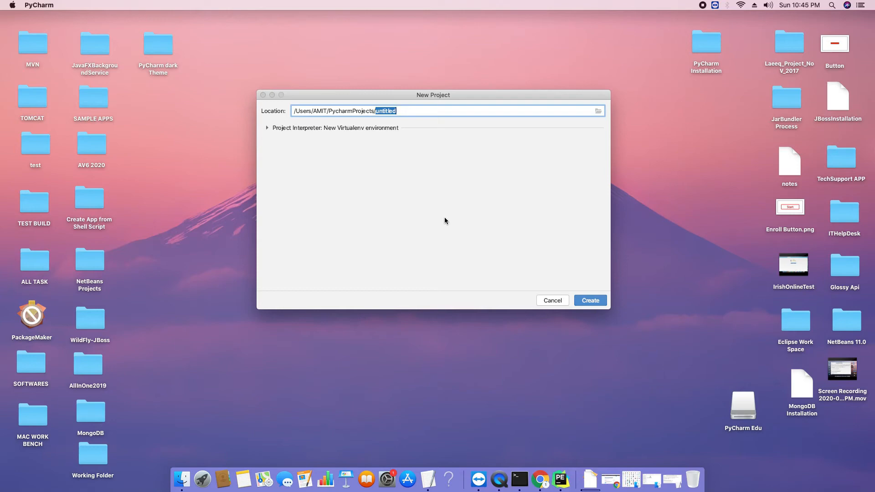
{"action": "key", "text": "BackSpace"}
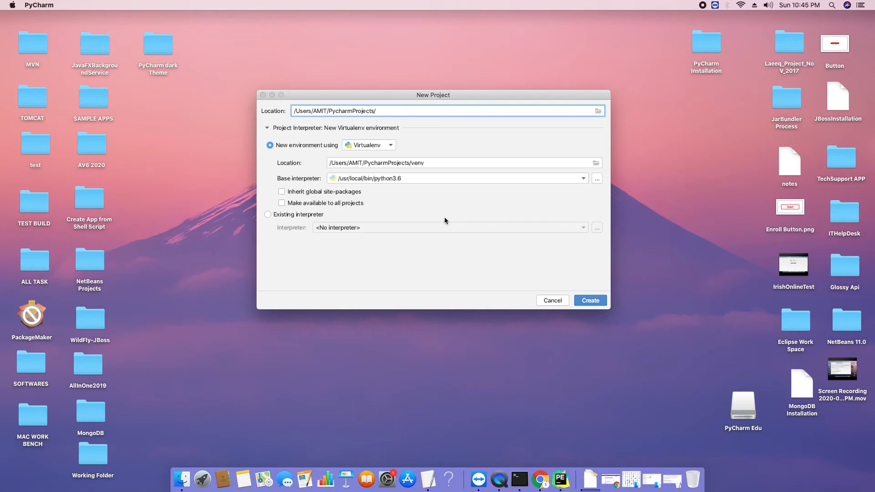
{"action": "type", "text": "Python"}
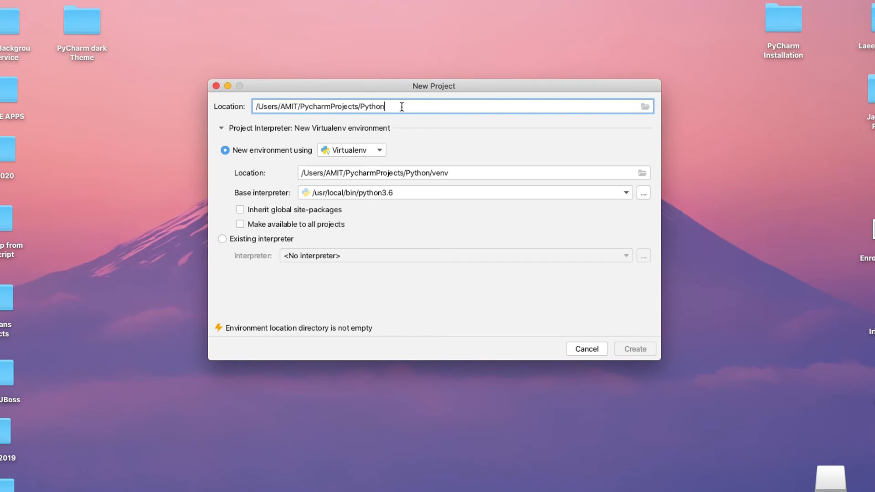
{"action": "type", "text": "Project"}
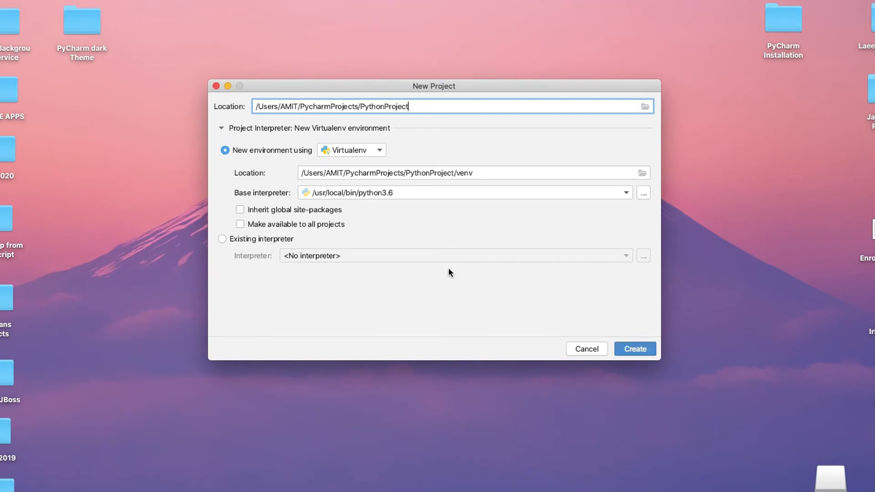
Choose /usr/local/bin/python3.6 as the base interpreter for the new Virtualenv environment and create the project.
{"action": "left_click_drag", "start_coordinate": [410, 106], "coordinate": [361, 106]}
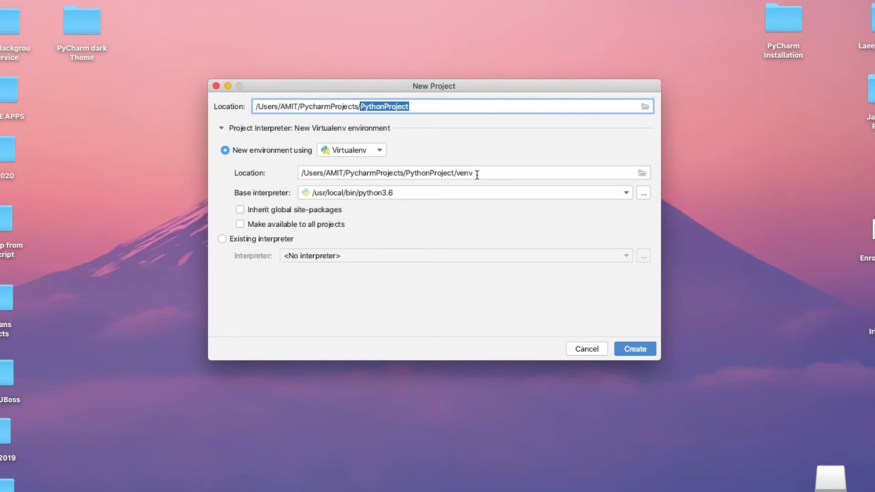
{"action": "left_click_drag", "start_coordinate": [477, 174], "coordinate": [302, 185]}
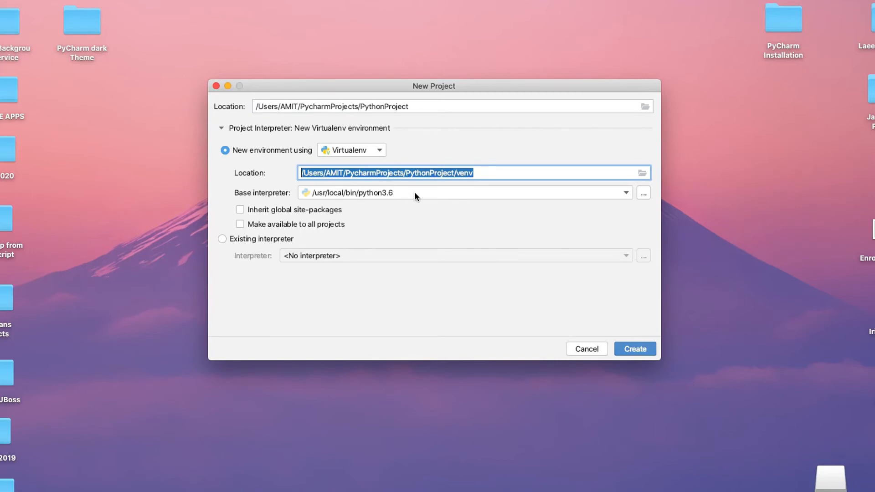
{"action": "left_click", "coordinate": [555, 192]}
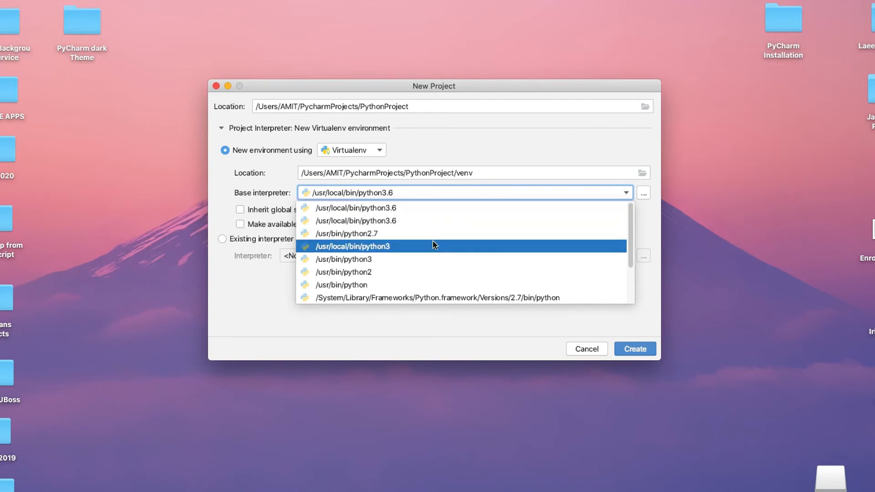
{"action": "scroll", "coordinate": [436, 261], "scroll_direction": "down", "scroll_amount": 4}
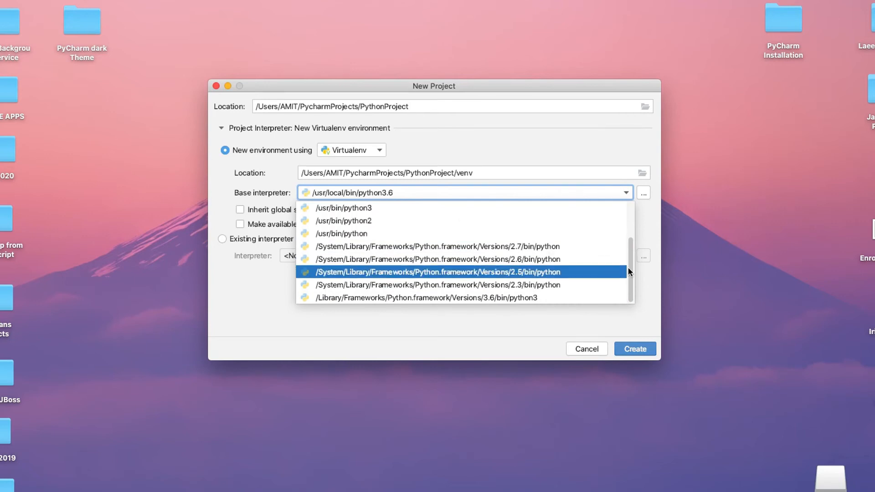
{"action": "left_click_drag", "start_coordinate": [627, 267], "coordinate": [630, 229]}
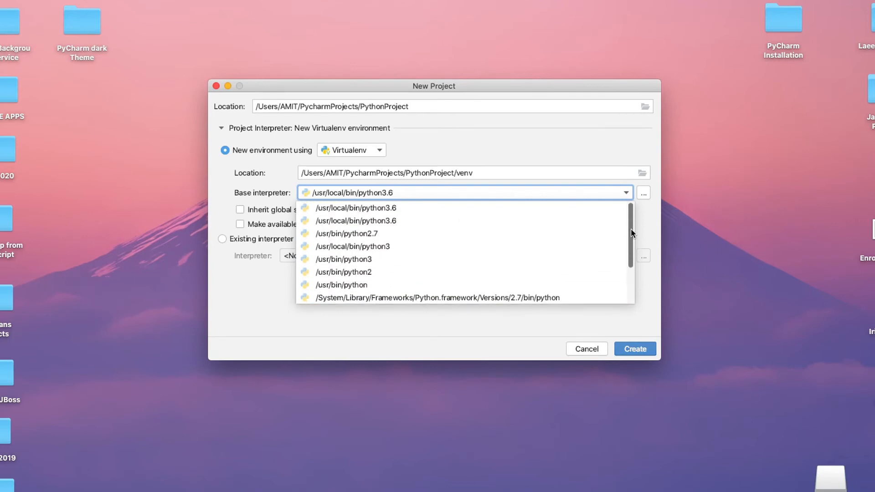
{"action": "left_click", "coordinate": [413, 207]}
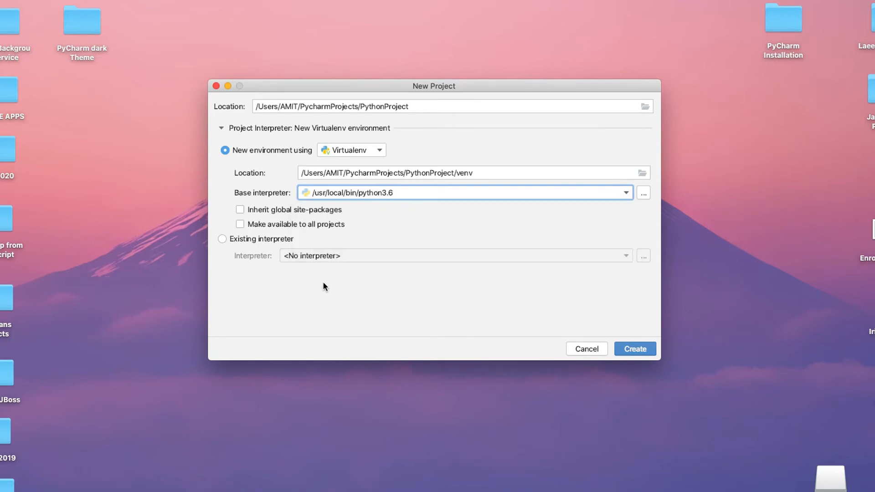
{"action": "left_click", "coordinate": [643, 351]}
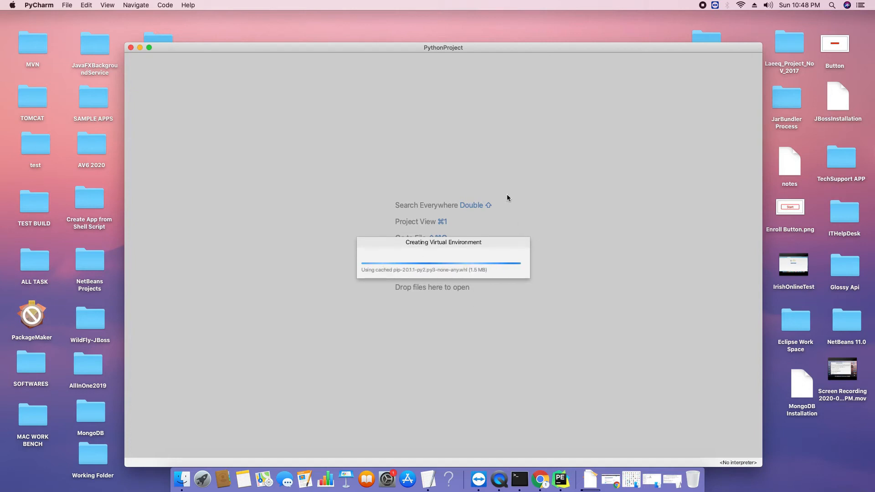
{"action": "left_click_drag", "start_coordinate": [543, 49], "coordinate": [526, 32]}
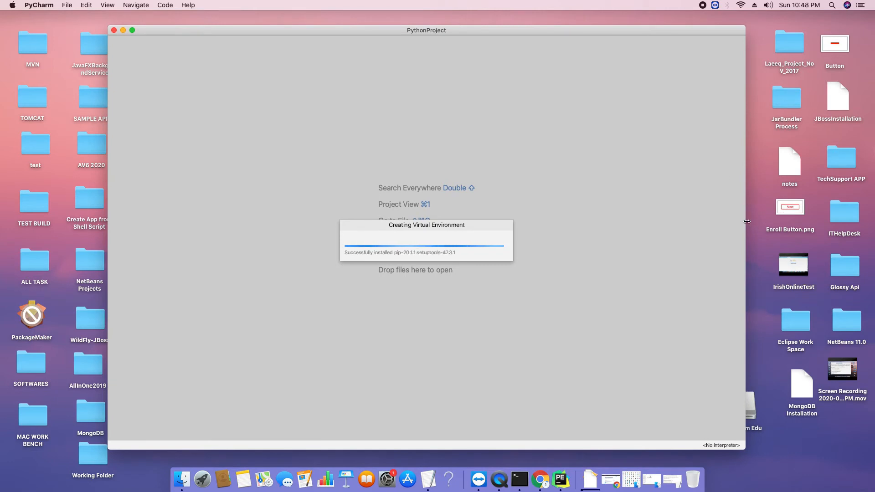
Enlarge the PythonProject window to fill the screen and expand the PythonProject folder in the project tree.
{"action": "left_click_drag", "start_coordinate": [745, 200], "coordinate": [778, 222]}
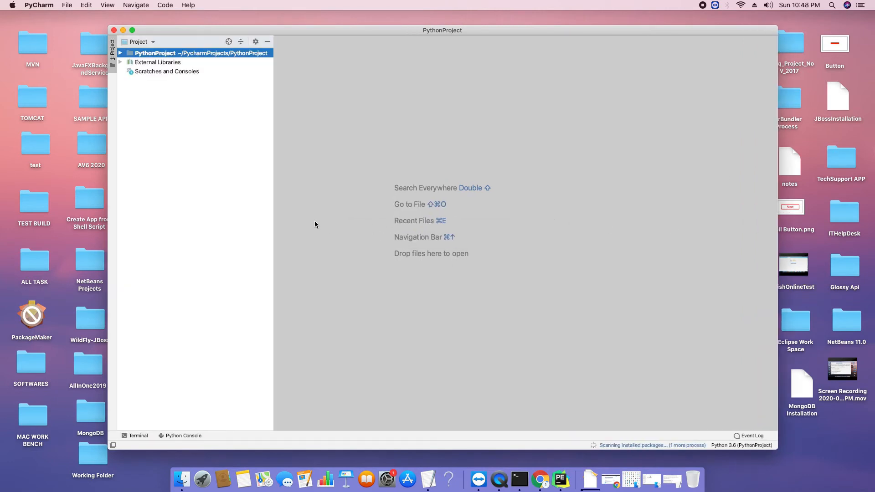
{"action": "double_click", "coordinate": [155, 31]}
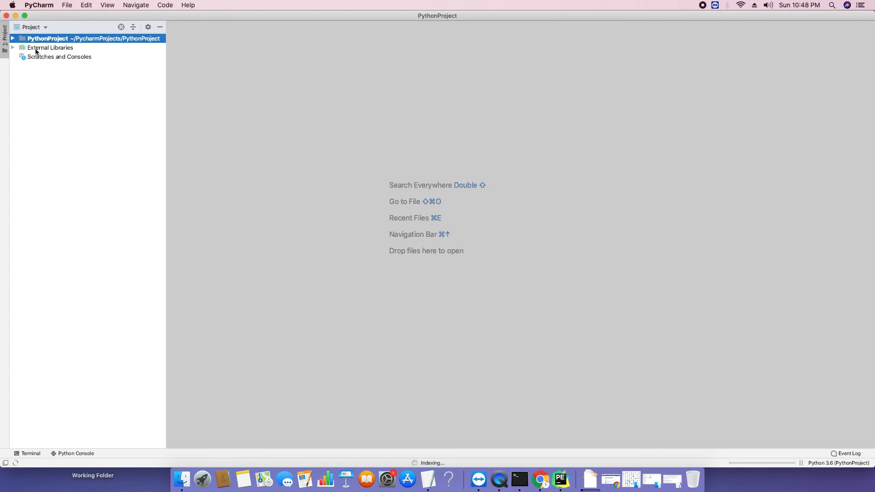
{"action": "left_click", "coordinate": [13, 39]}
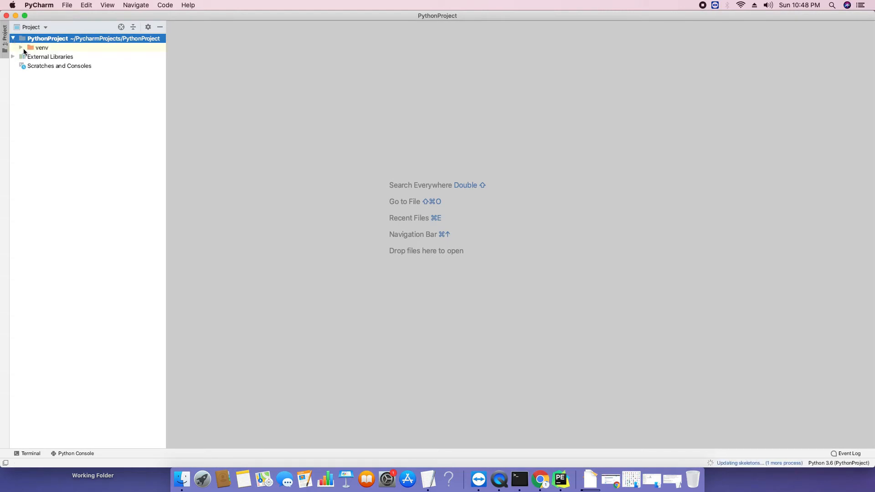
Examine the contents of the venv folder, including bin, include, lib and pyvenv.cfg, and External Libraries, collapsing them again.
{"action": "left_click", "coordinate": [21, 47]}
{"action": "left_click", "coordinate": [29, 57]}
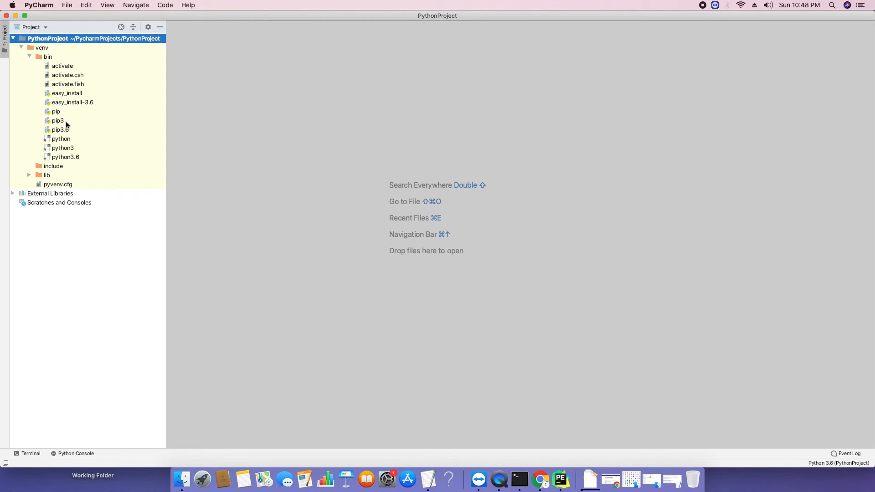
{"action": "left_click", "coordinate": [29, 57]}
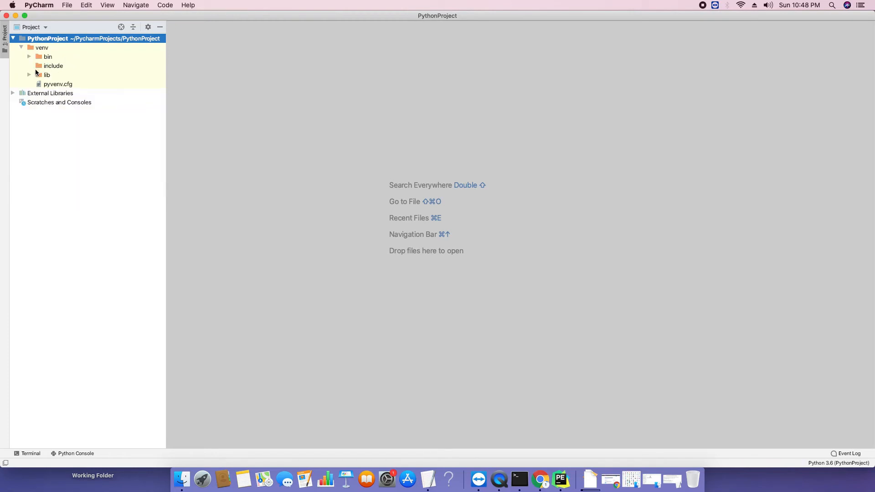
{"action": "left_click", "coordinate": [36, 67]}
{"action": "left_click", "coordinate": [36, 74]}
{"action": "left_click", "coordinate": [30, 75]}
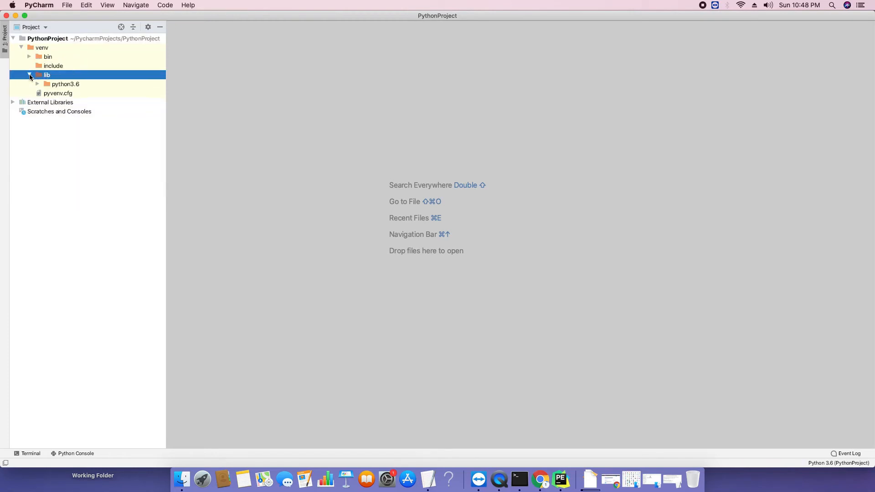
{"action": "left_click", "coordinate": [29, 76]}
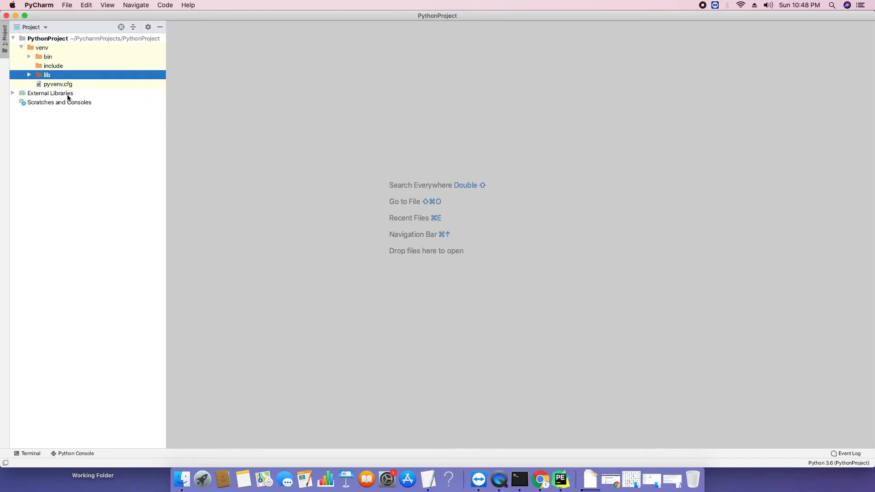
{"action": "left_click", "coordinate": [62, 85]}
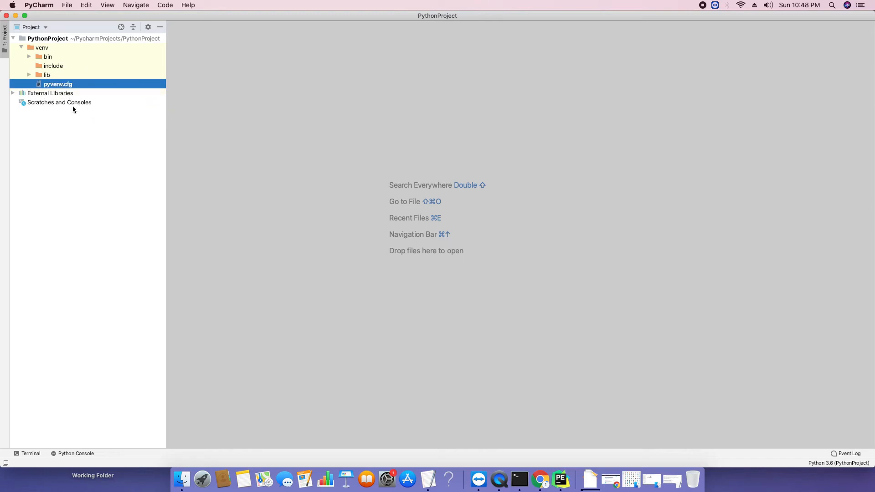
{"action": "left_click", "coordinate": [13, 93]}
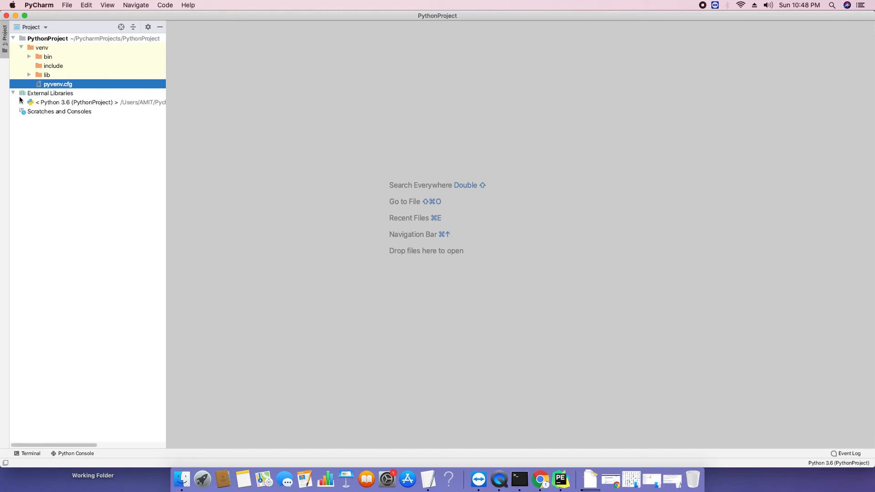
{"action": "left_click", "coordinate": [14, 93]}
{"action": "left_click", "coordinate": [21, 49]}
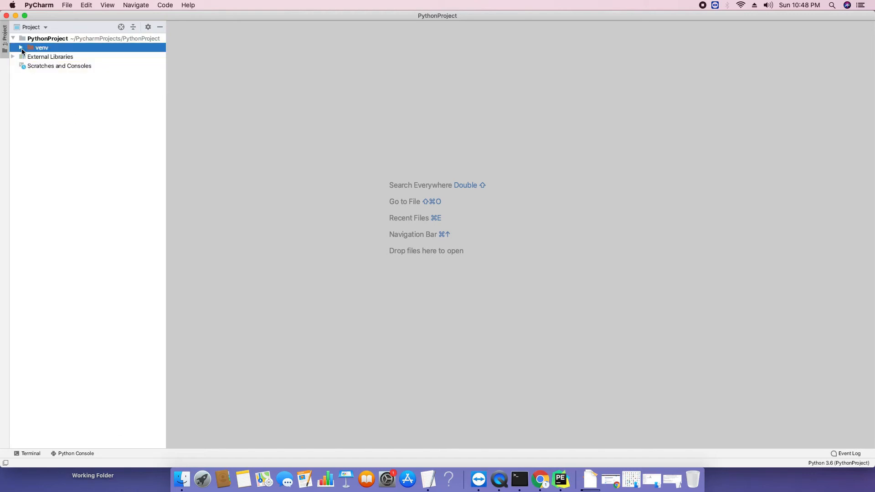
Create a Python file named FirstPythonProgram in PythonProject and select it in the project tree.
{"action": "left_click", "coordinate": [50, 39]}
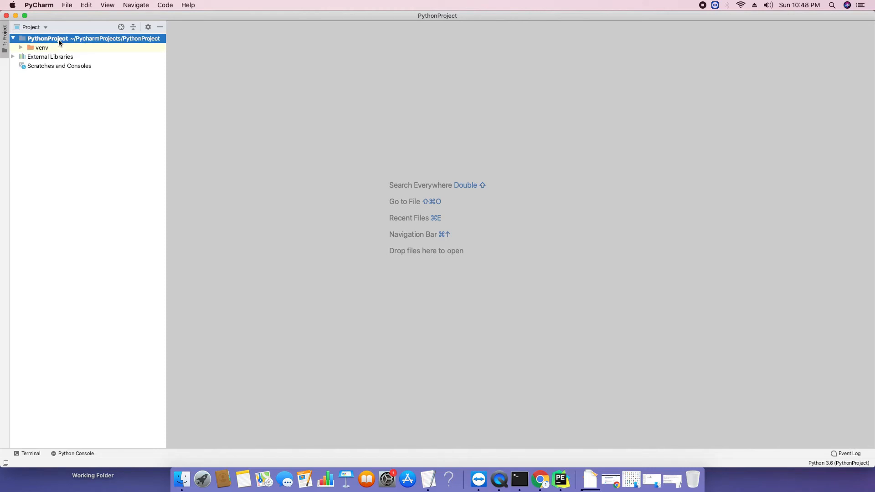
{"action": "right_click", "coordinate": [59, 39]}
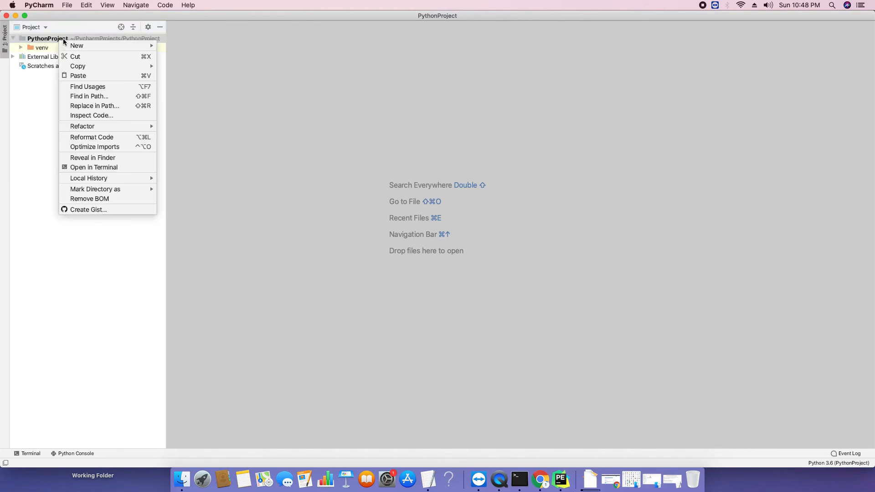
{"action": "mouse_move", "coordinate": [89, 46]}
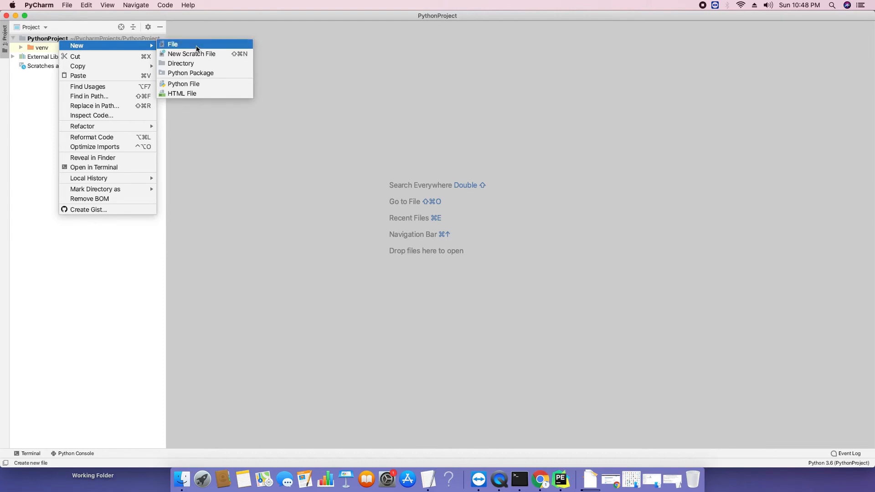
{"action": "left_click", "coordinate": [215, 88]}
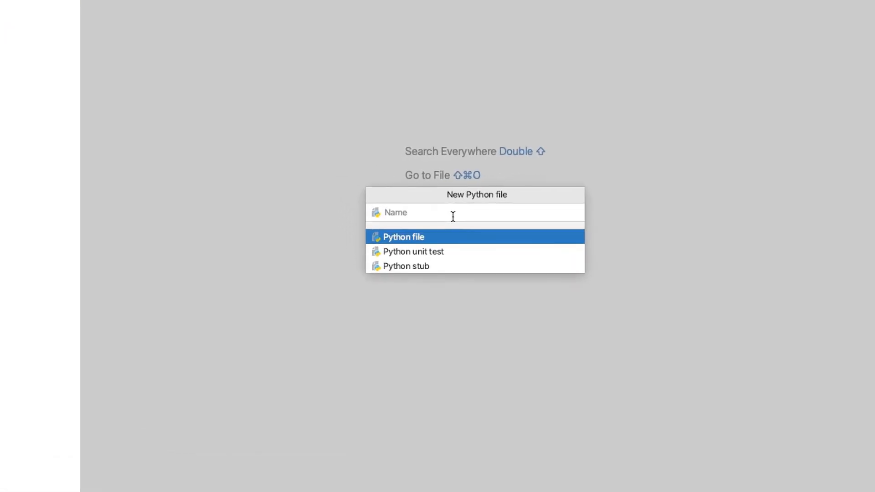
{"action": "type", "text": "FirstPythonProgram"}
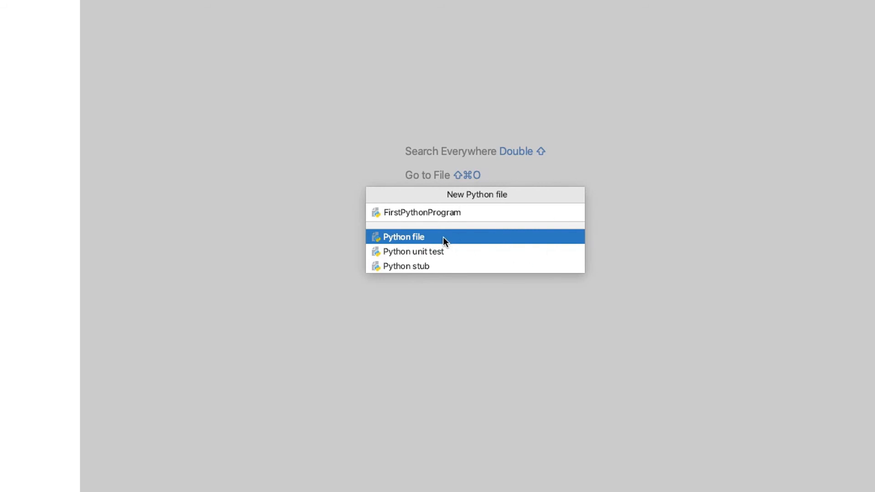
{"action": "key", "text": "Return"}
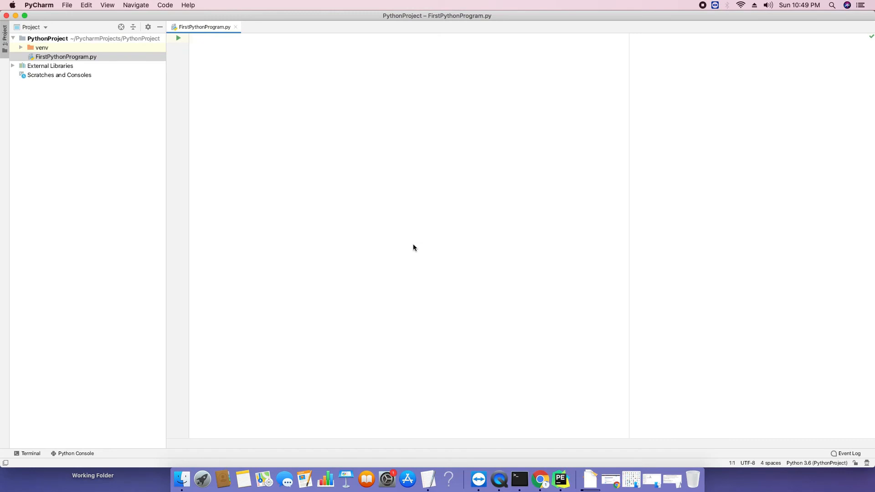
{"action": "left_click", "coordinate": [51, 40]}
{"action": "left_click", "coordinate": [70, 57]}
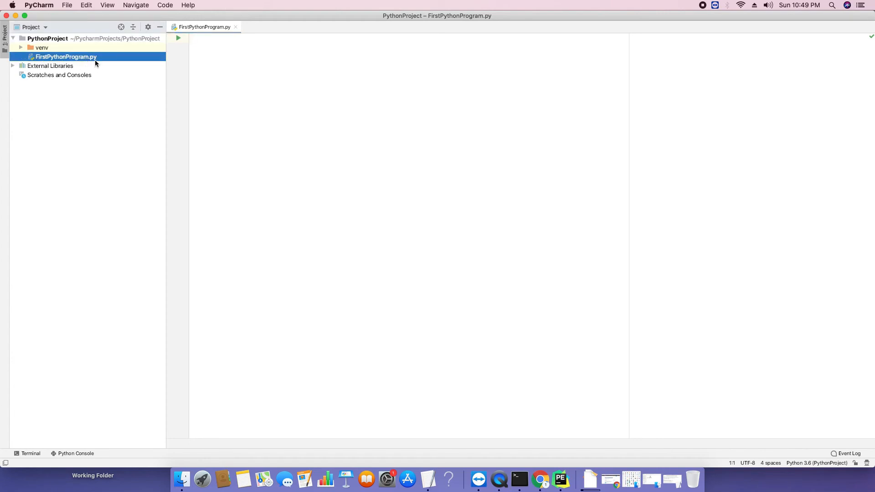
Copy the two-float addition program from the PyCharmInstallationMac notes in TextEdit and paste it into FirstPythonProgram.py in PyCharm.
{"action": "left_click", "coordinate": [283, 54]}
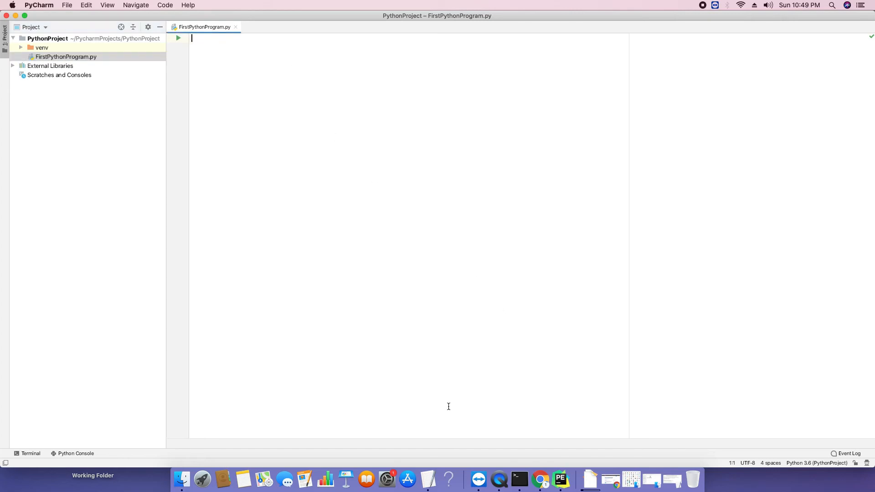
{"action": "left_click", "coordinate": [429, 476]}
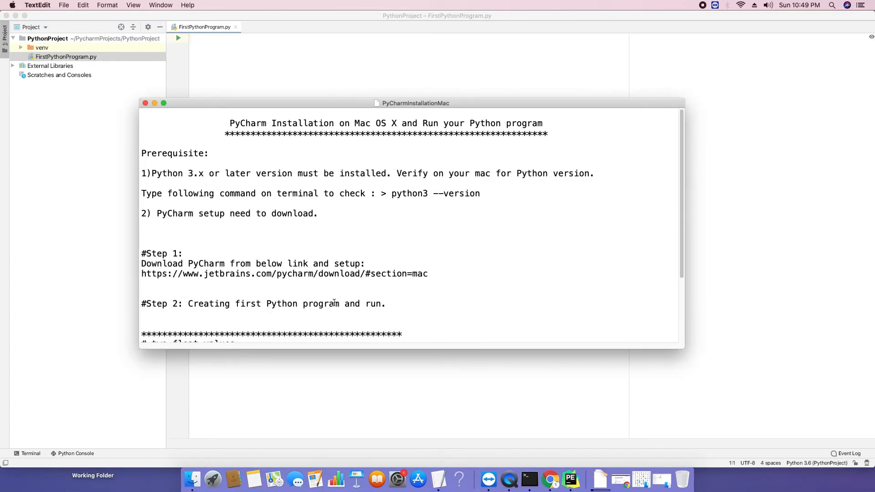
{"action": "scroll", "coordinate": [334, 303], "scroll_direction": "down", "scroll_amount": 1}
{"action": "scroll", "coordinate": [334, 302], "scroll_direction": "down", "scroll_amount": 3}
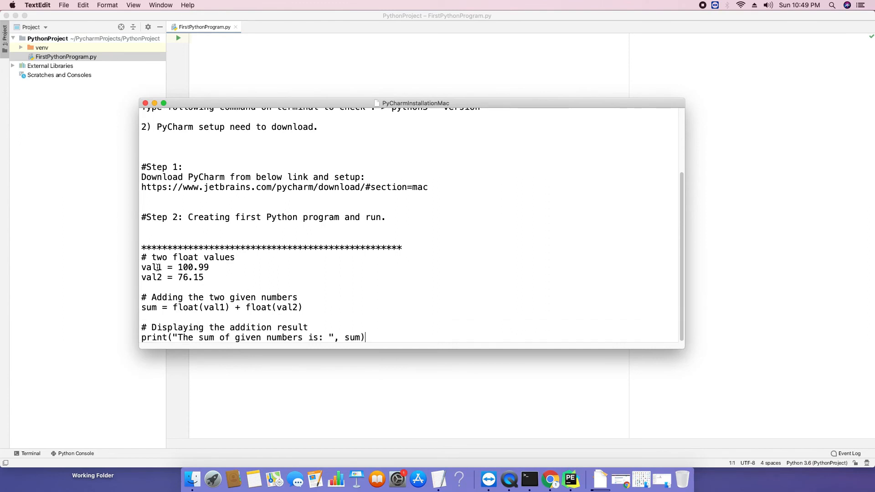
{"action": "left_click_drag", "start_coordinate": [144, 257], "coordinate": [373, 339]}
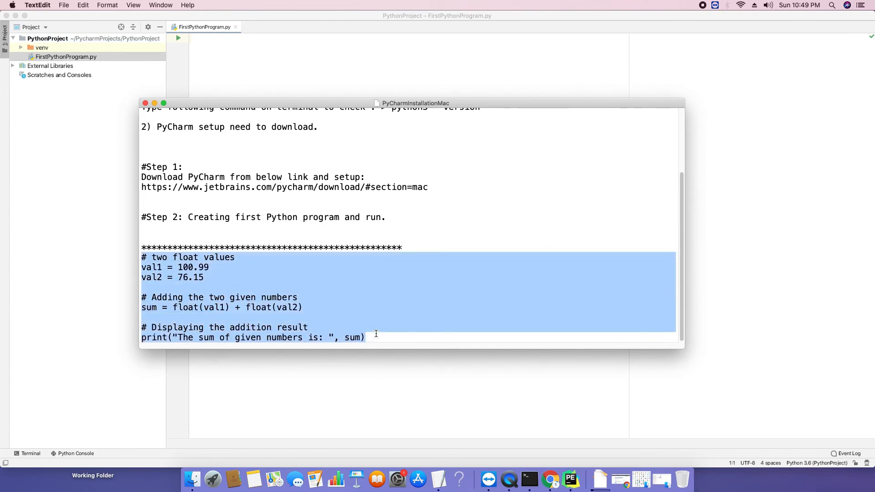
{"action": "key", "text": "super+c"}
{"action": "left_click", "coordinate": [154, 103]}
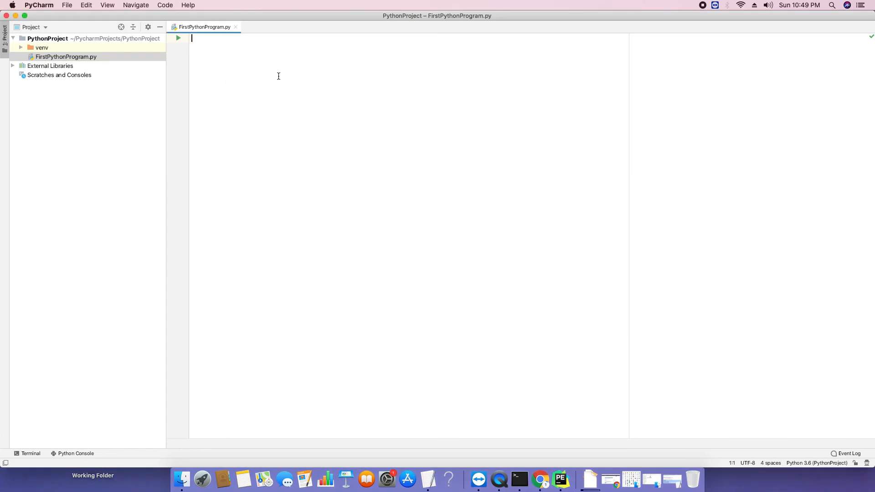
{"action": "key", "text": "super+v"}
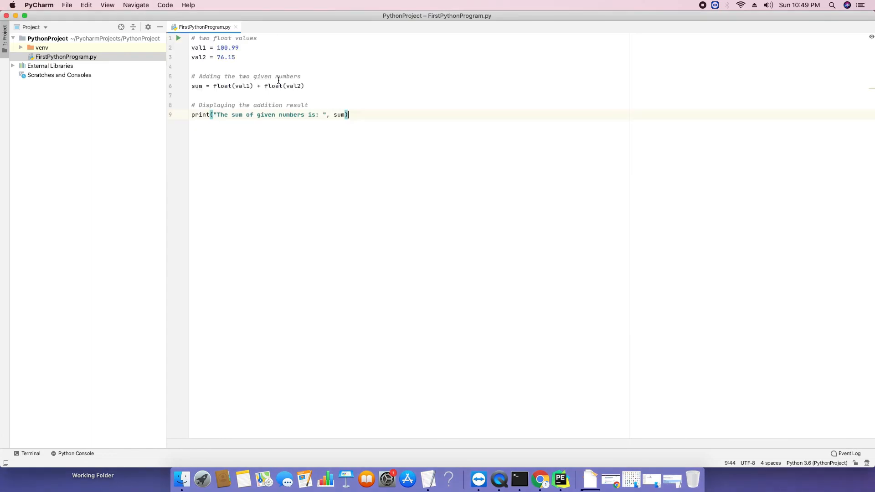
{"action": "left_click", "coordinate": [305, 158]}
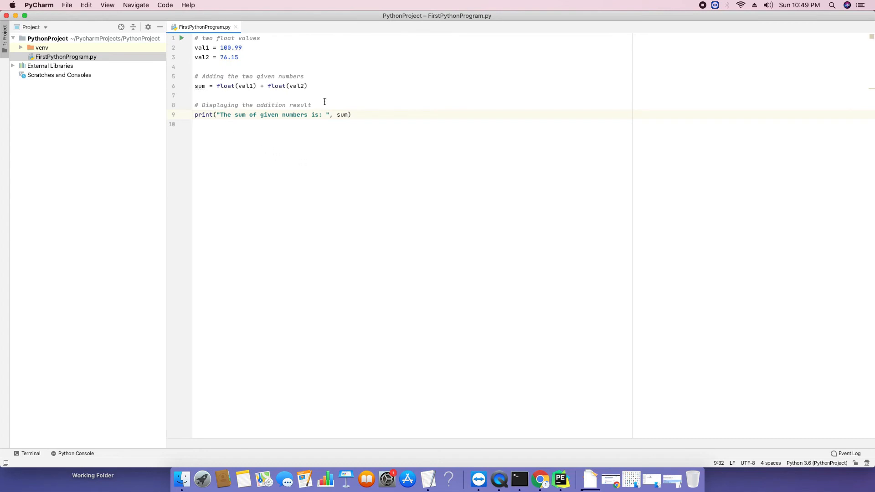
Run FirstPythonProgram and highlight the sum printed in the run output.
{"action": "right_click", "coordinate": [386, 77]}
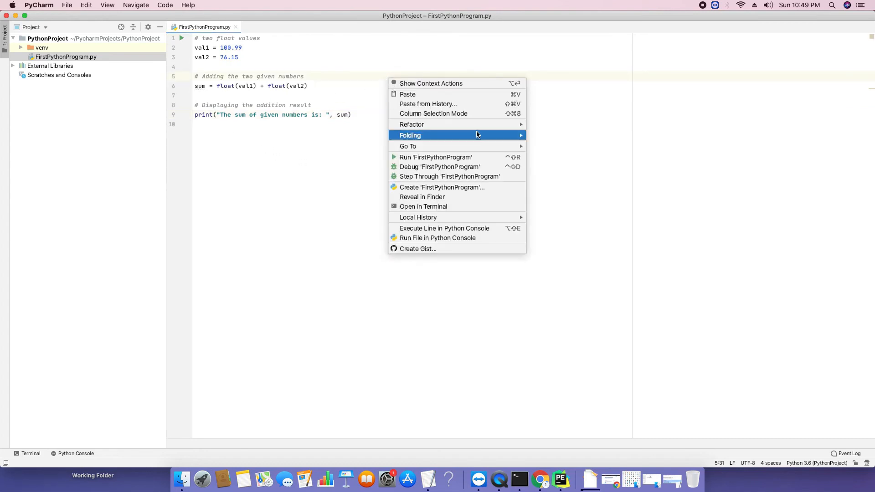
{"action": "mouse_move", "coordinate": [474, 136]}
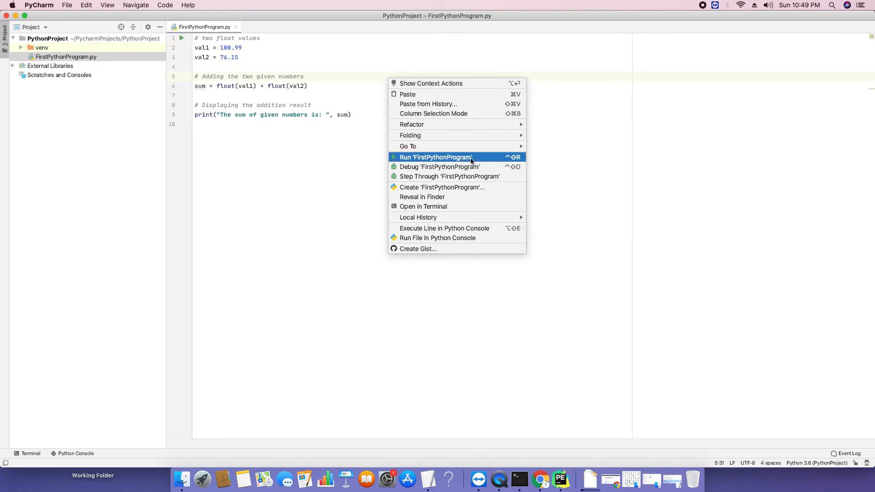
{"action": "left_click", "coordinate": [446, 157]}
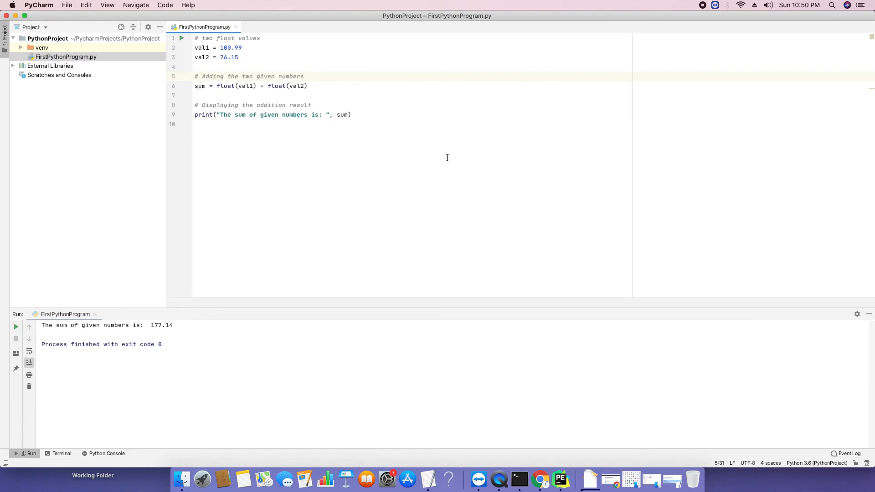
{"action": "left_click_drag", "start_coordinate": [151, 326], "coordinate": [174, 325]}
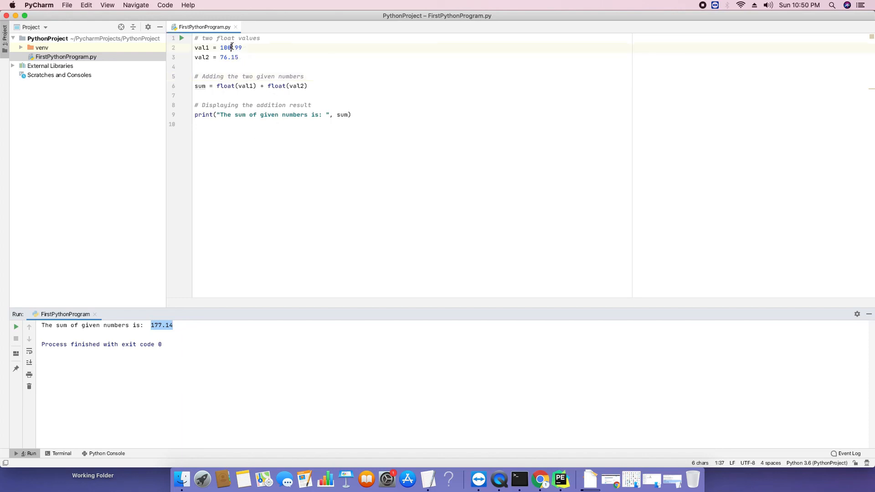
Change val1 to 100.11 and val2 to 76.00 in FirstPythonProgram.py.
{"action": "left_click_drag", "start_coordinate": [231, 47], "coordinate": [248, 47]}
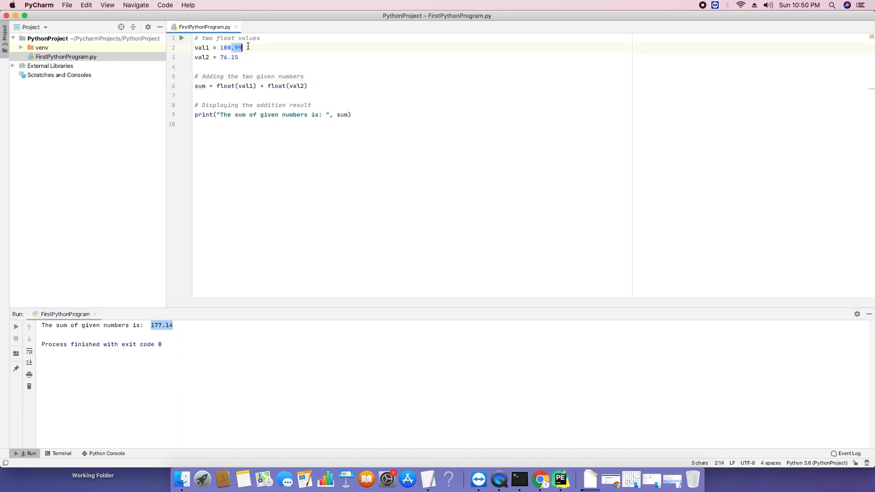
{"action": "left_click", "coordinate": [297, 76]}
{"action": "left_click", "coordinate": [240, 57]}
{"action": "left_click_drag", "start_coordinate": [235, 47], "coordinate": [253, 47]}
{"action": "type", "text": "11"}
{"action": "left_click_drag", "start_coordinate": [241, 57], "coordinate": [231, 57]}
{"action": "type", "text": "00"}
Rerun FirstPythonProgram with the edited values, then highlight the printed sum and review the program code.
{"action": "left_click", "coordinate": [283, 149]}
{"action": "key", "text": "ctrl+r"}
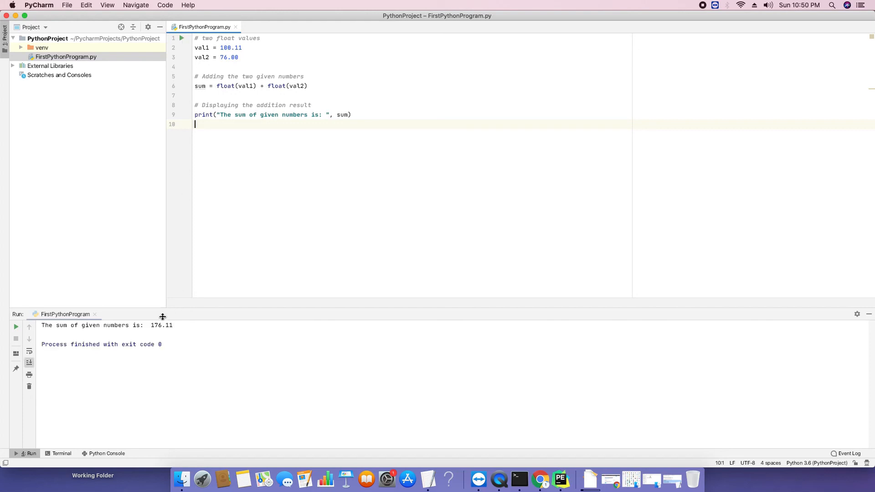
{"action": "left_click_drag", "start_coordinate": [151, 325], "coordinate": [192, 323]}
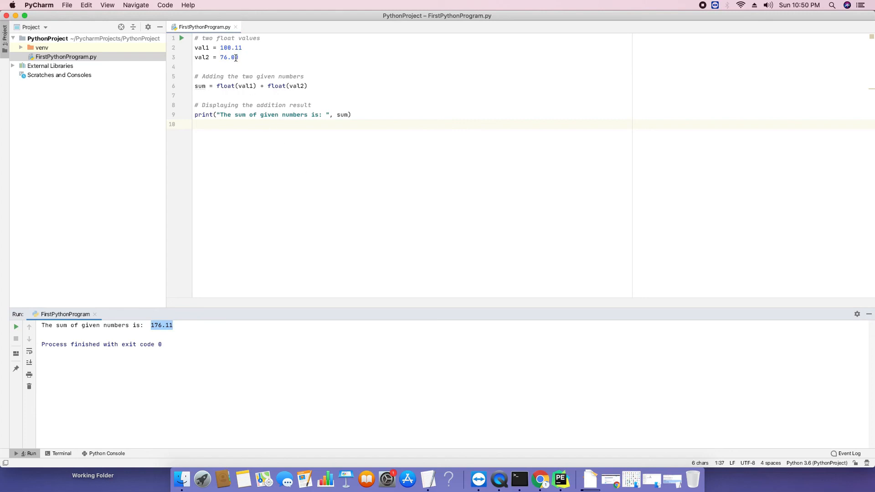
{"action": "left_click_drag", "start_coordinate": [235, 57], "coordinate": [198, 57]}
{"action": "left_click", "coordinate": [190, 45]}
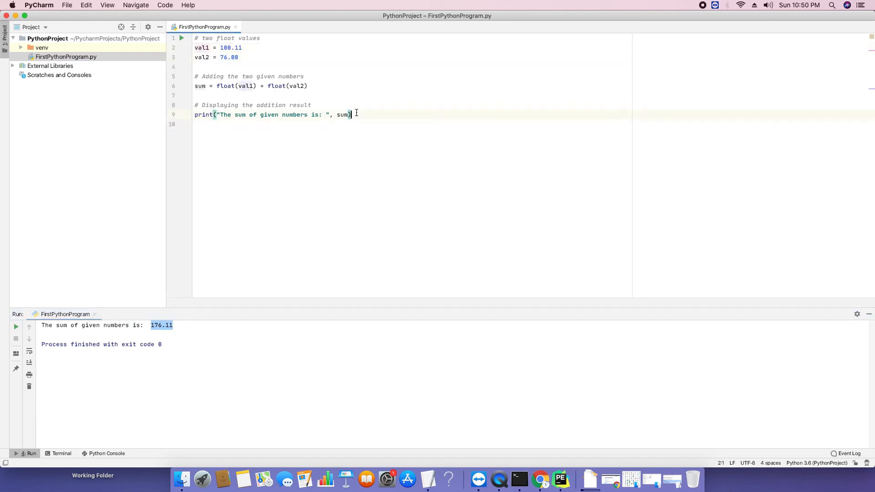
{"action": "left_click_drag", "start_coordinate": [353, 115], "coordinate": [196, 38]}
{"action": "left_click", "coordinate": [273, 154]}
View the Appearance settings in PyCharm's preferences and close them without changes.
{"action": "left_click", "coordinate": [47, 8]}
{"action": "left_click", "coordinate": [62, 40]}
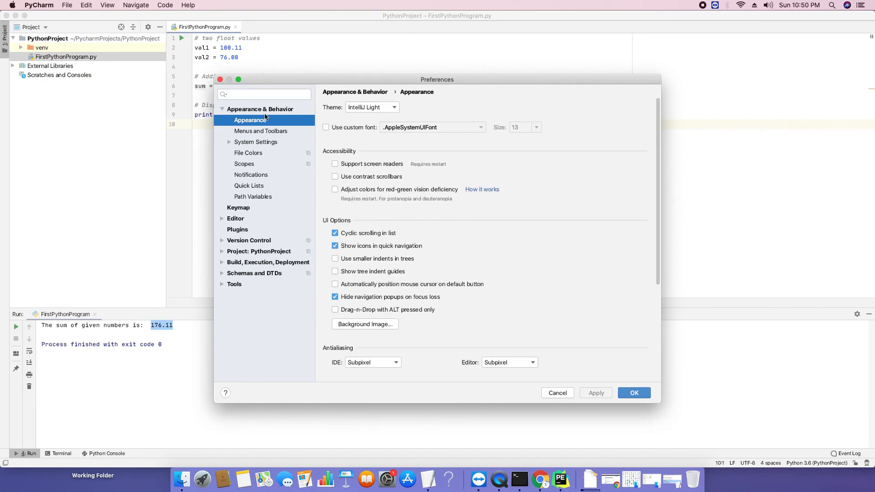
{"action": "left_click", "coordinate": [221, 80]}
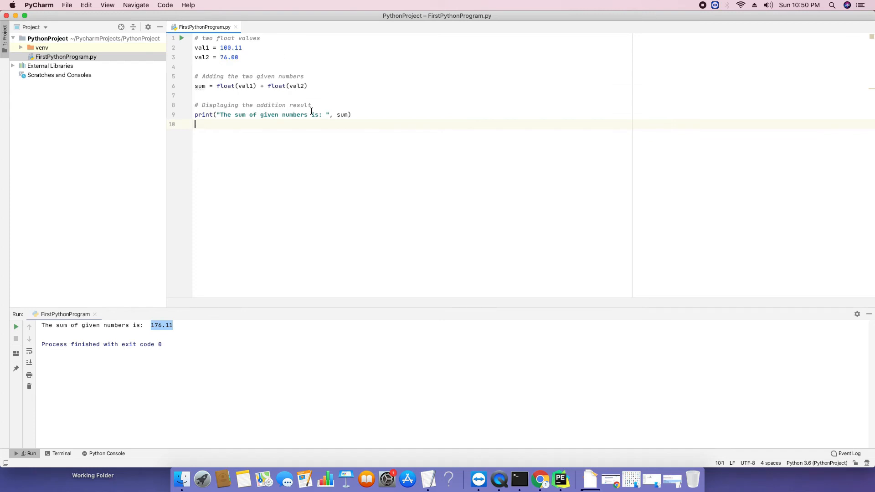